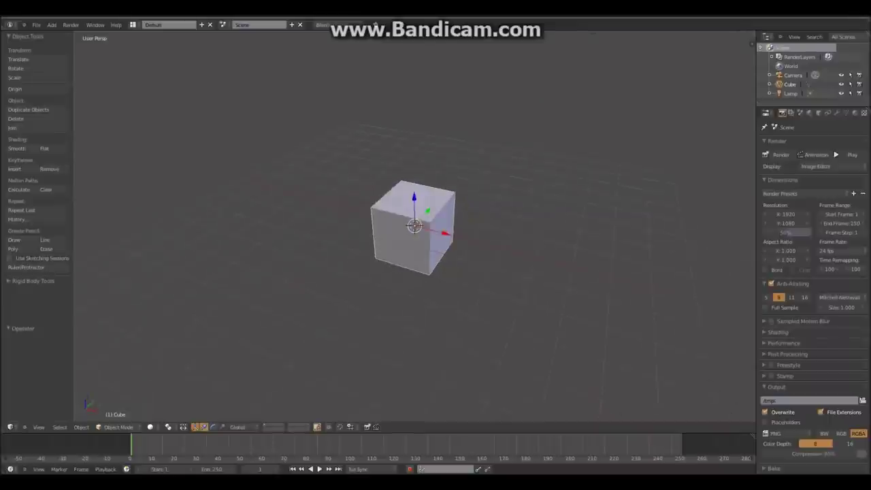
- Delete the default cube and add a circle mesh, entering Edit Mode on it
click(215, 307)
click(51, 25)
click(122, 58)
key(Tab)
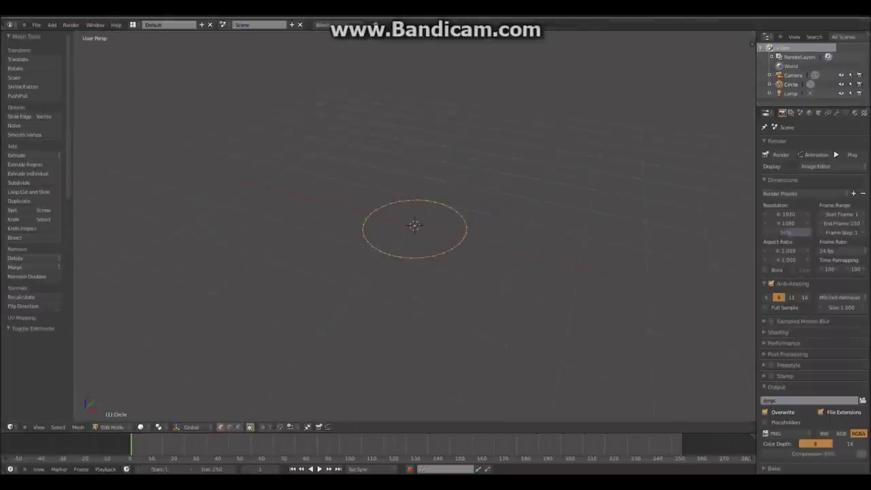
- Extrude and scale the circle outward into a ring, extrude it up and fill the top face
key(Return)
key(KP_1)
key(s)
key(Return)
key(e)
key(Return)
key(KP_8)
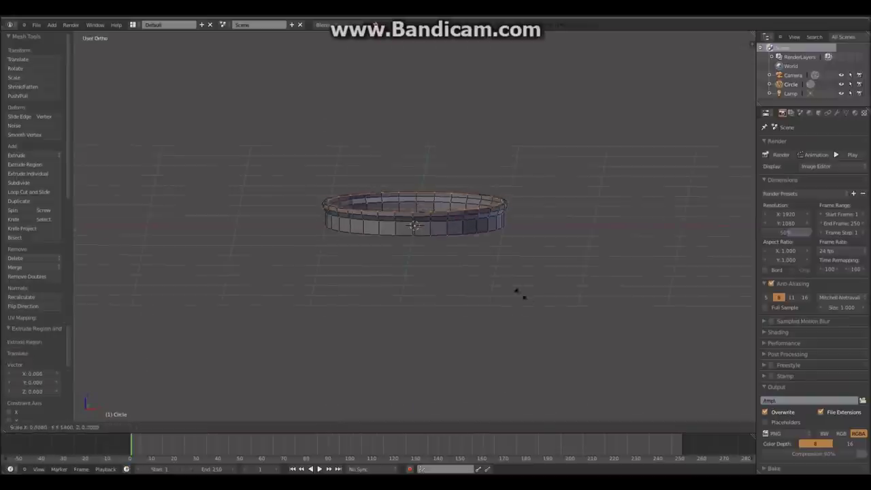
key(f)
- Extrude the tabletop rim downward and shrink the lower edge ring inward
key(KP_1)
key(KP_8)
key(e)
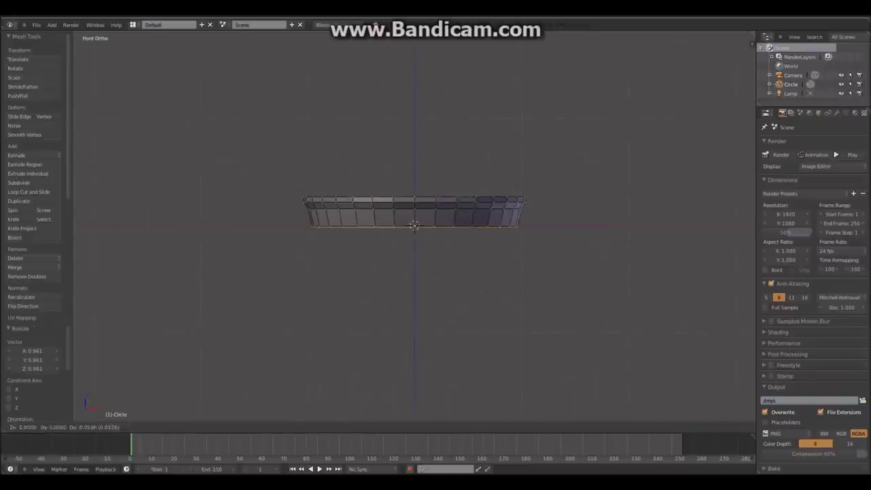
key(Return)
key(KP_8)
key(s)
click(398, 286)
- Select the whole tabletop mesh and add a second circle mesh
key(a)
key(a)
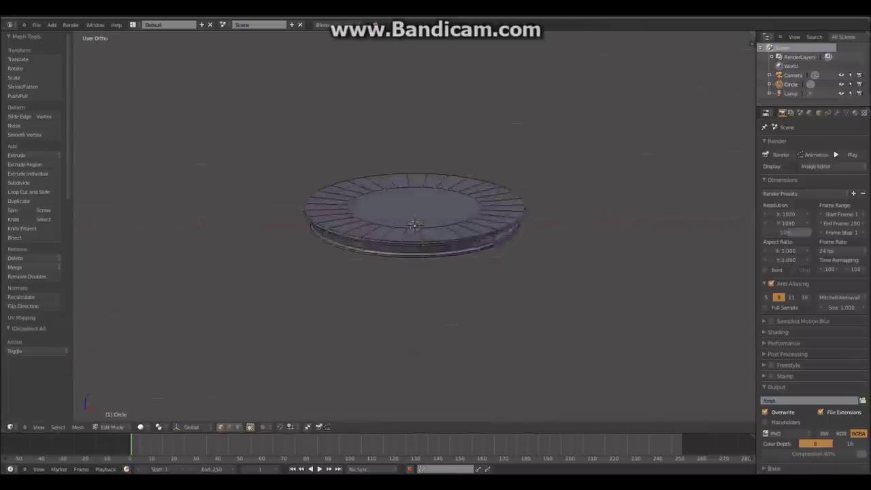
middle_drag(414, 273, 414, 258)
click(52, 25)
click(171, 56)
- Undo the circle moved along Y and add a fresh circle at the centre
key(g)
key(y)
key(Return)
middle_drag(414, 273, 414, 252)
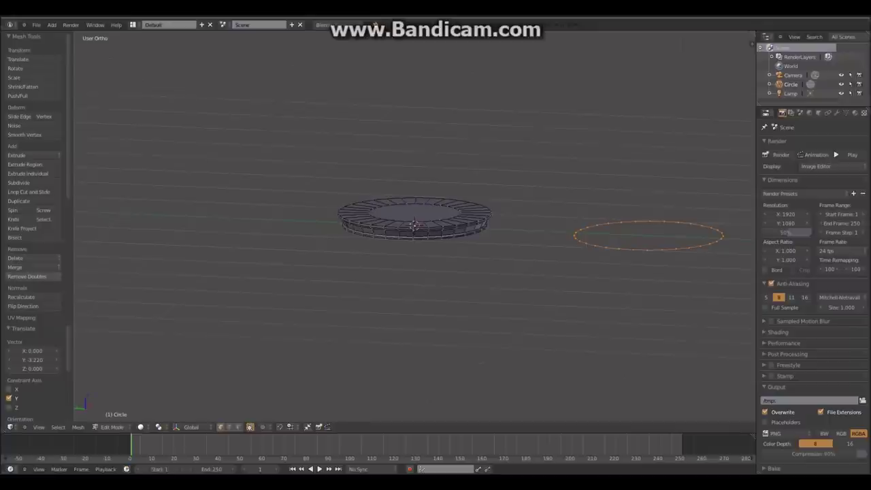
key(ctrl+z)
click(52, 25)
click(140, 51)
- Box-select the lower circle's vertices and scale them down into a tiny ring
key(a)
middle_drag(429, 285, 429, 336)
key(c)
key(b)
drag(359, 282, 501, 315)
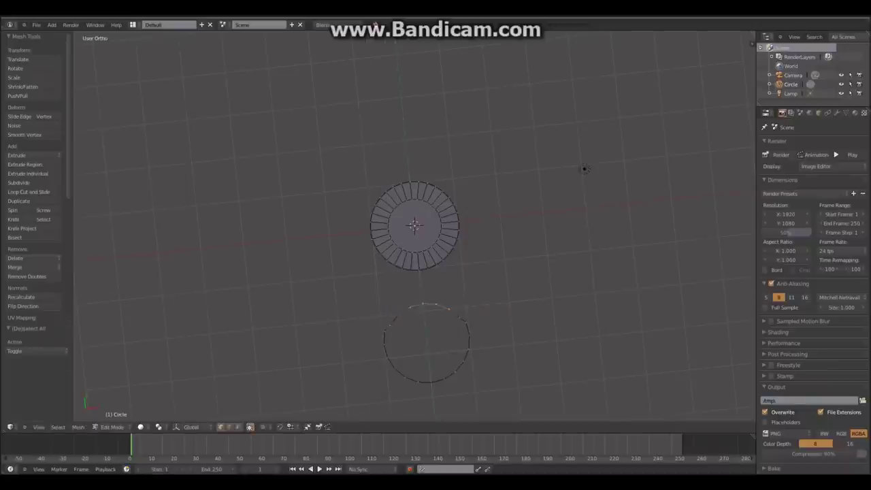
key(Escape)
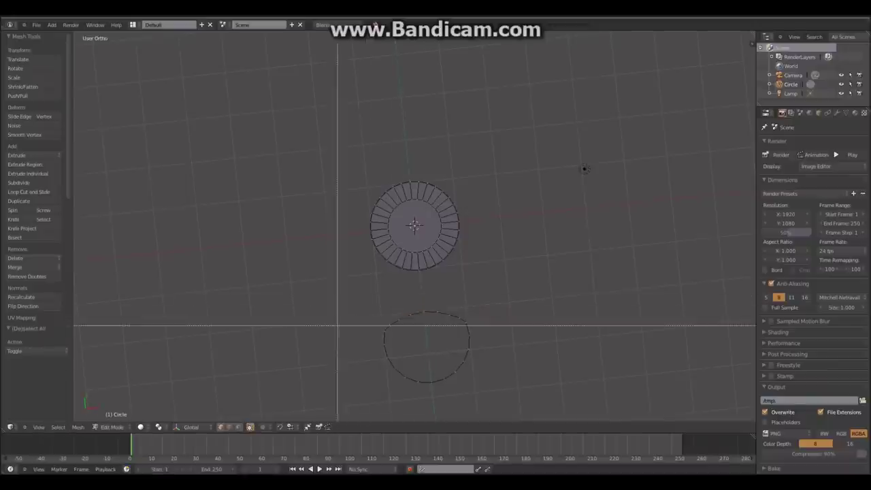
drag(337, 325, 507, 388)
key(s)
click(544, 408)
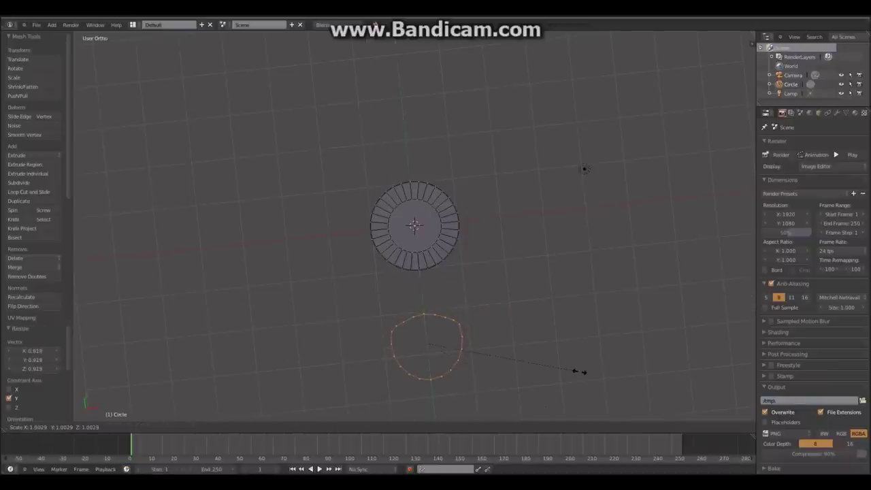
click(442, 348)
middle_drag(572, 272, 517, 225)
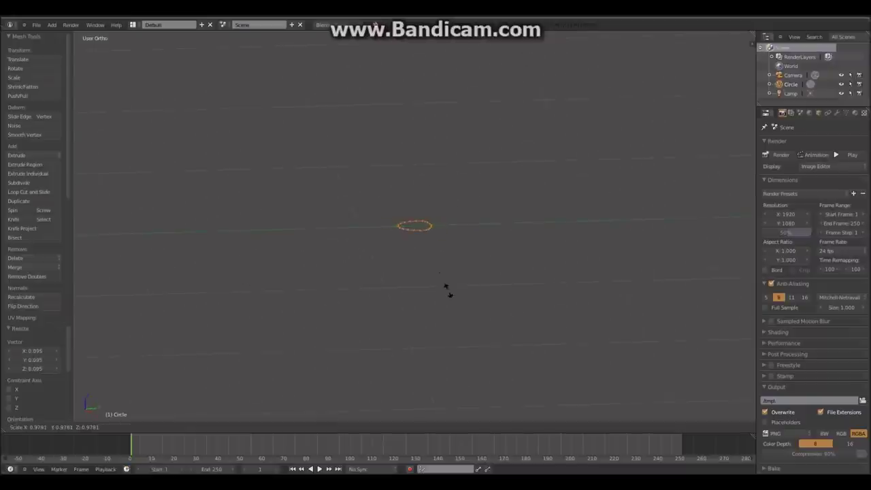
- Extrude the small ring upward in segments, rotating and shrinking it to curve the leg
key(Return)
key(e)
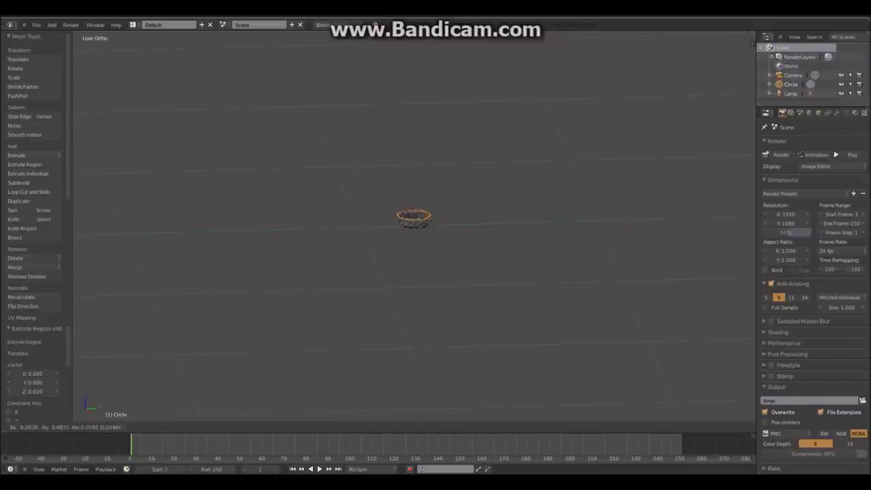
key(KP_3)
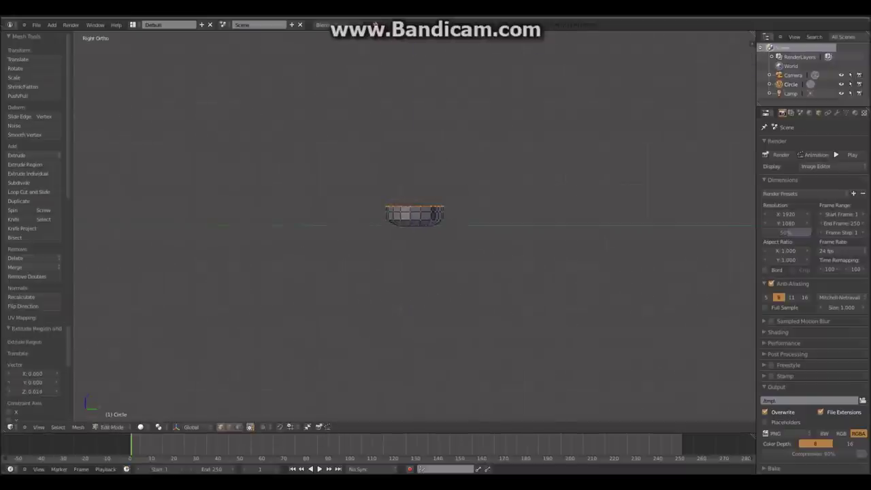
key(r)
key(r)
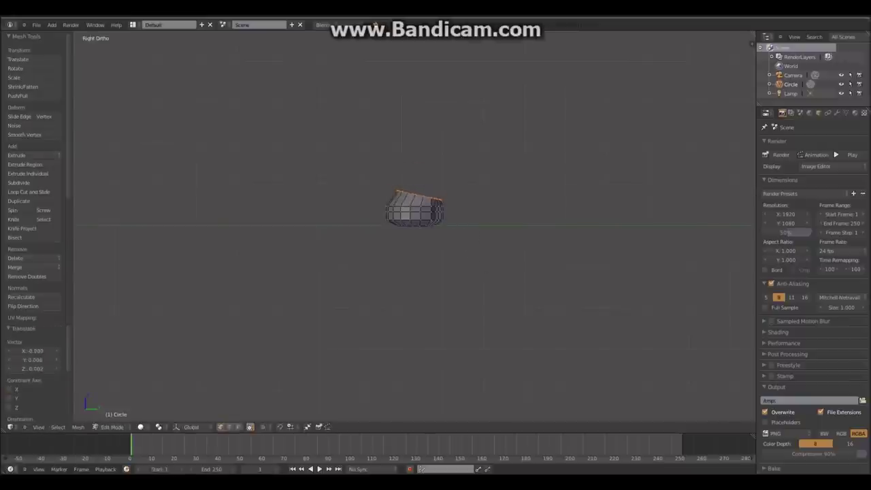
key(Return)
key(e)
key(Return)
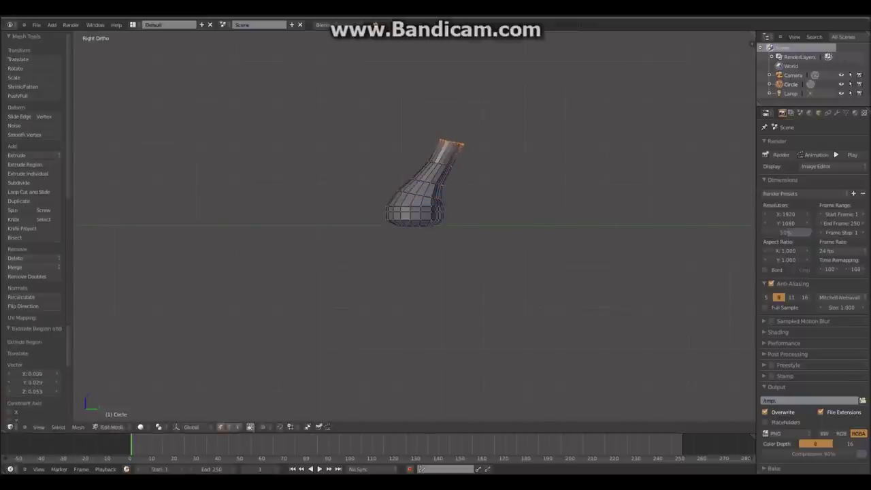
- Tilt, widen and rotate the top ring to finish the curved leg's shape
key(r)
key(Return)
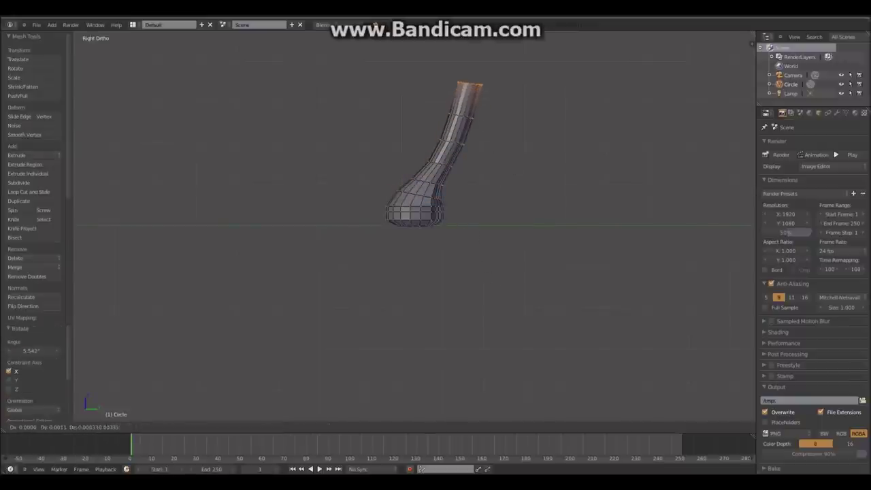
key(Return)
key(s)
key(Return)
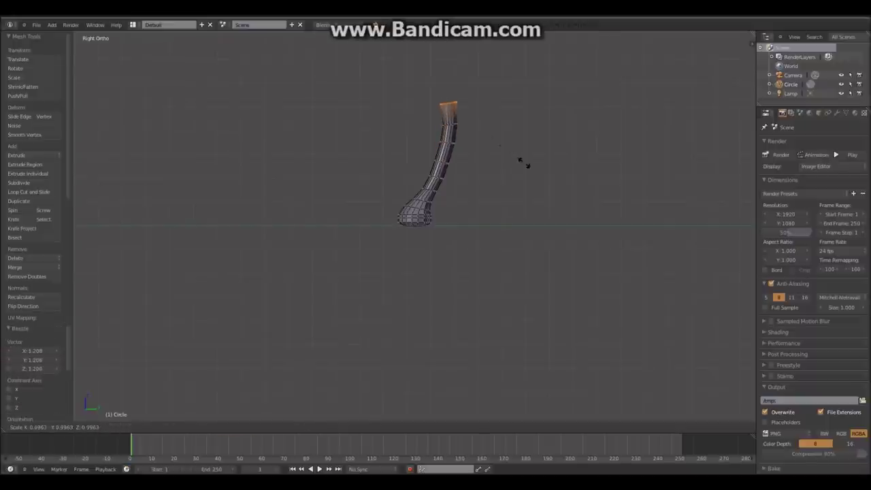
key(Return)
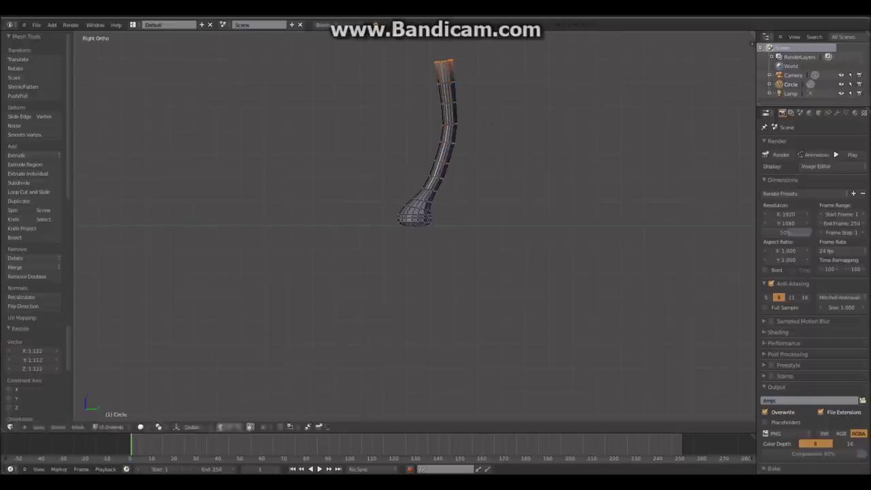
key(Return)
key(KP_Decimal)
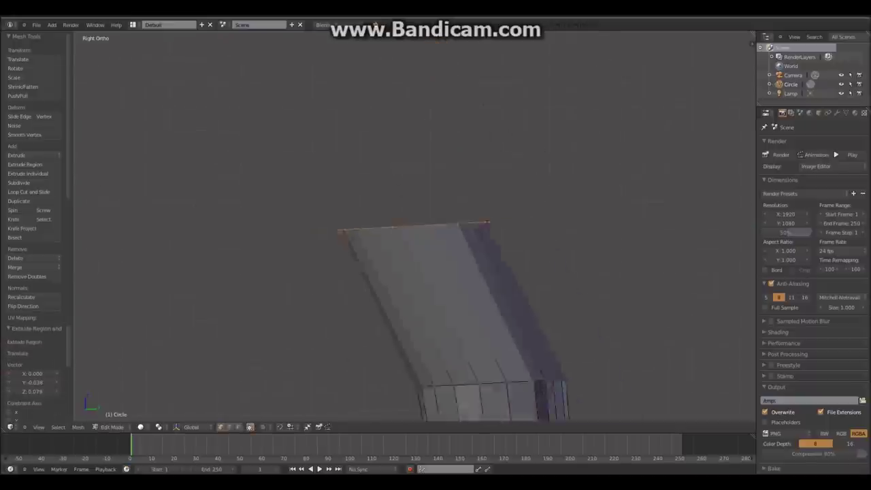
key(Return)
key(a)
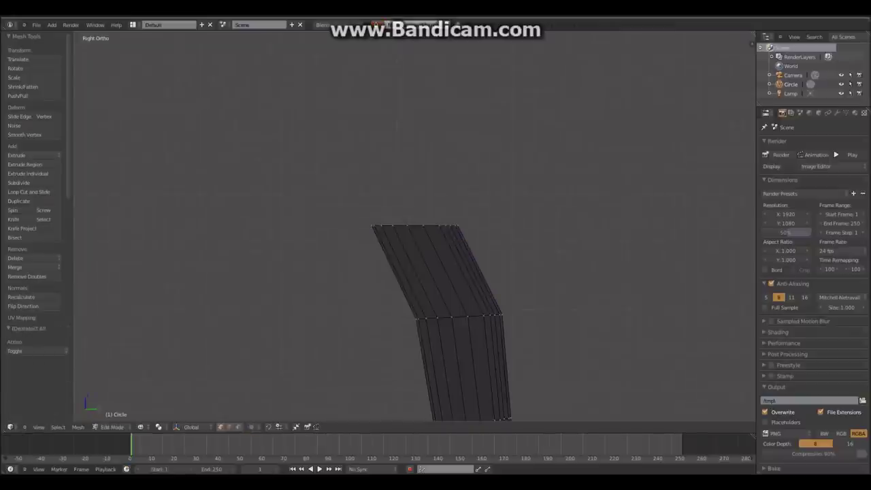
key(Escape)
- Select the whole leg and scale it to about twice its size
middle_drag(415, 272, 476, 224)
scroll(415, 258, down, 3)
drag(369, 145, 486, 320)
middle_drag(486, 320, 752, 38)
key(s)
click(751, 327)
- Move the leg down along Z below the tabletop and turn it around the vertical axis
scroll(561, 91, down, 2)
key(g)
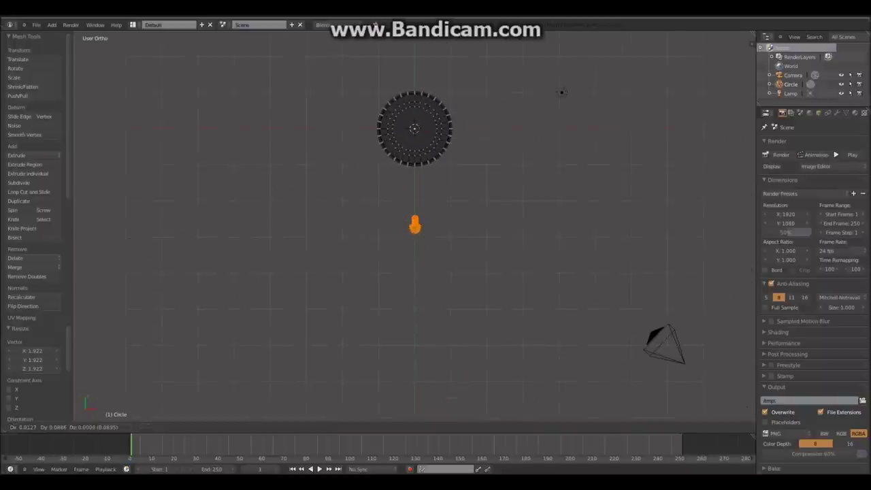
key(z)
middle_drag(561, 92, 476, 238)
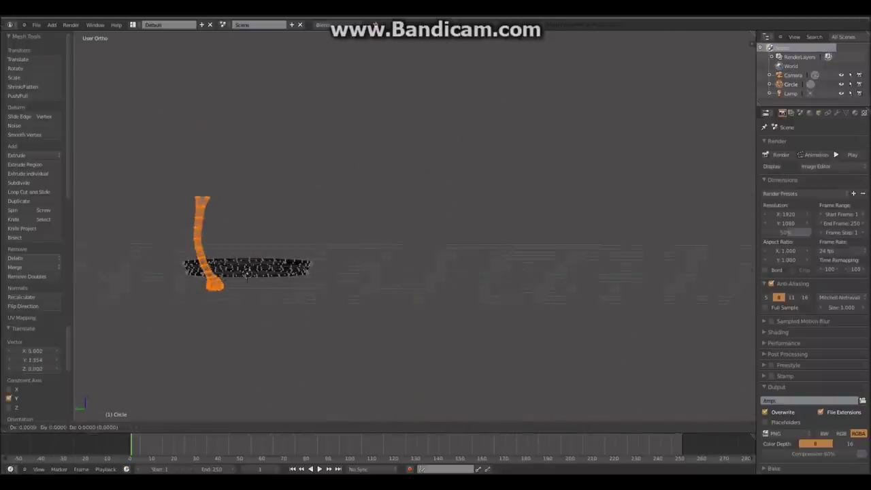
click(245, 272)
shift+middle_drag(245, 272, 449, 272)
key(KP_3)
key(r)
key(Return)
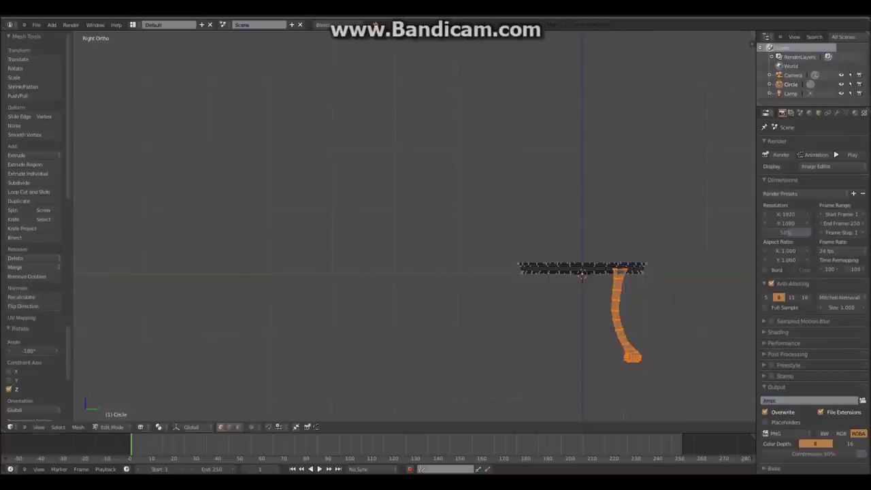
- Slide the leg along Y so it sits under the tabletop's rim
mouse_move(582, 274)
middle_down()
mouse_move(261, 354)
mouse_move(394, 147)
mouse_move(409, 381)
mouse_move(472, 77)
mouse_move(340, 402)
middle_up()
key(g)
key(y)
click(261, 355)
key(g)
key(y)
click(422, 399)
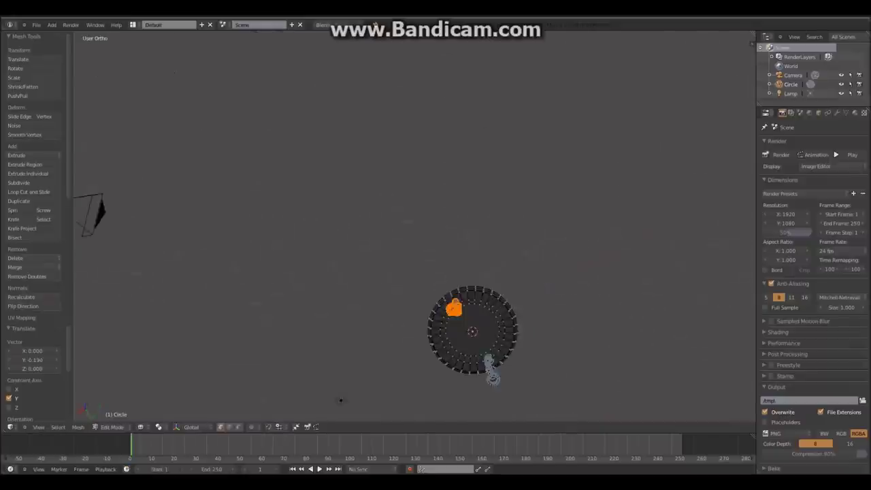
key(KP_1)
click(533, 316)
- Duplicate the leg with Shift+D and slide the copy to the opposite side
key(shift+d)
key(x)
key(Return)
key(KP_3)
key(g)
key(y)
key(Return)
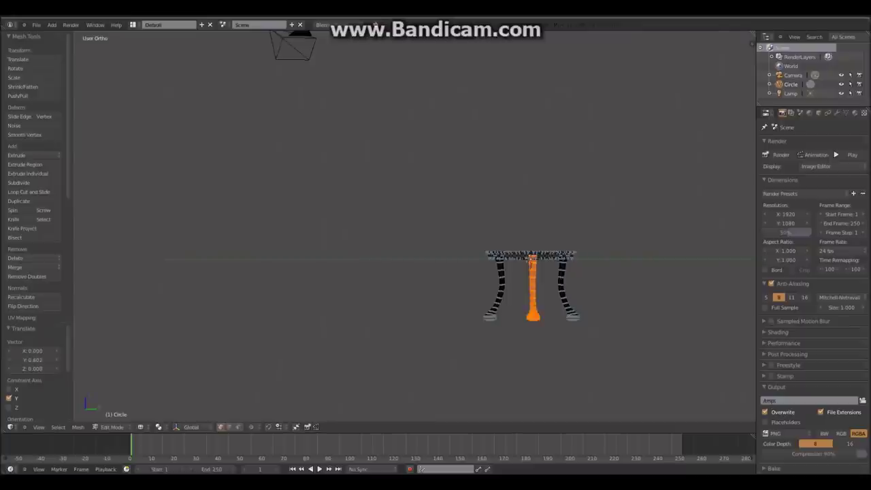
key(KP_1)
key(g)
key(g)
key(Escape)
key(ctrl+z)
key(Return)
- Rotate the copied leg 180° around the Z axis
key(r)
key(z)
key(1)
key(8)
key(0)
key(Return)
- Return to Object Mode and preview the table through the scene camera with rendered shading
mouse_move(571, 306)
middle_down()
mouse_move(571, 342)
mouse_move(571, 320)
middle_up()
key(Tab)
scroll(571, 342, up, 2)
scroll(415, 225, down, 5)
key(Return)
key(KP_0)
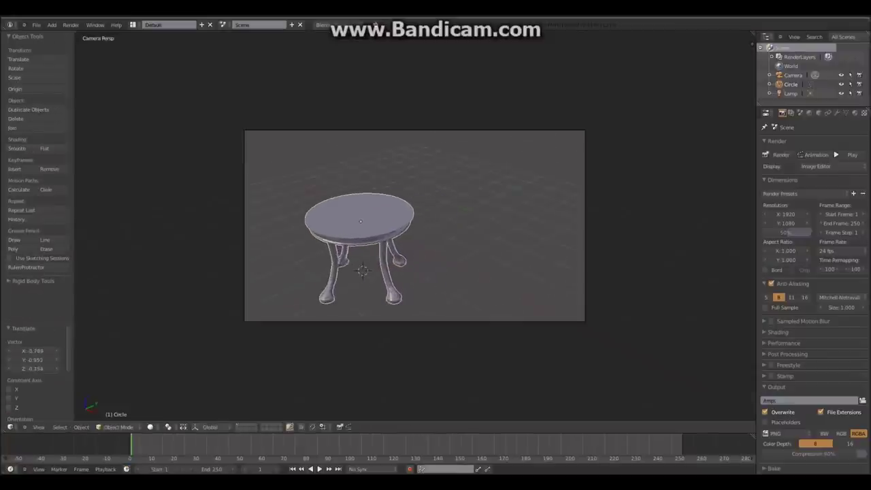
key(shift+z)
key(shift+z)
key(KP_0)
- Add a new circle, shrink it and place it on the tabletop
click(51, 24)
click(126, 51)
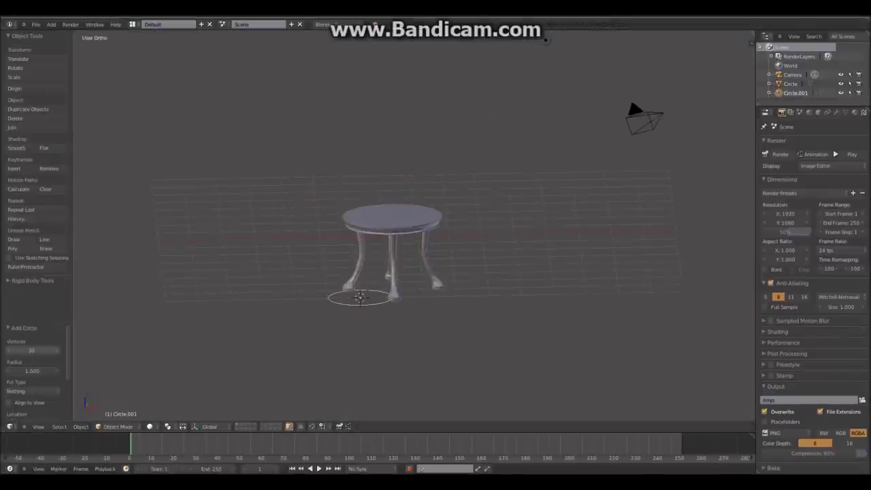
scroll(435, 245, up, 3)
middle_drag(435, 244, 467, 274)
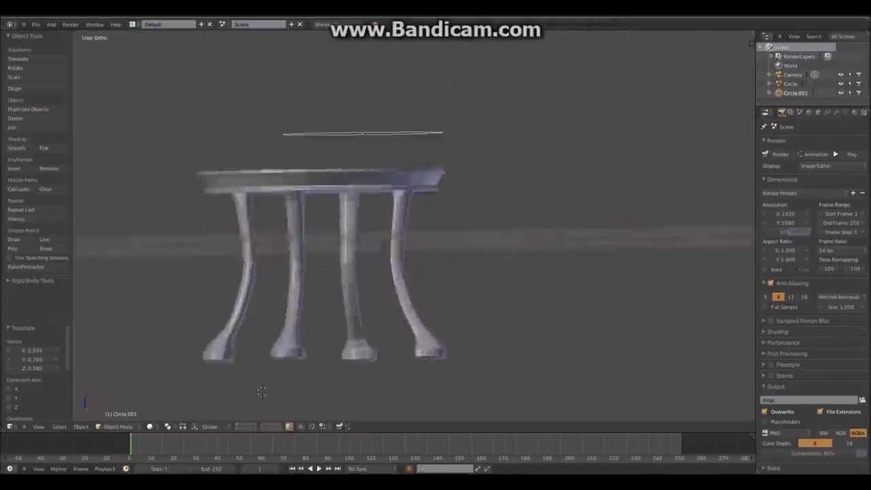
key(Tab)
key(s)
click(384, 176)
key(KP_1)
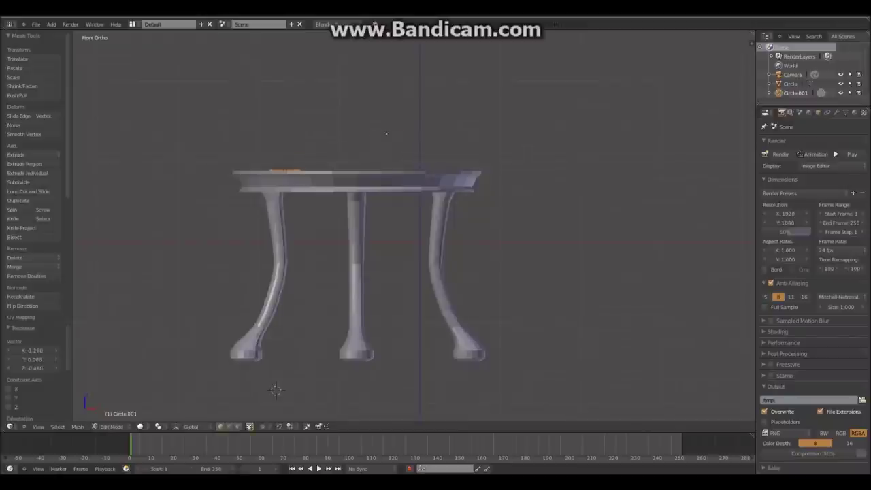
scroll(386, 133, up, 2)
key(g)
click(373, 93)
- Extrude and scale the circle upward into the bottle's lower body sections
key(s)
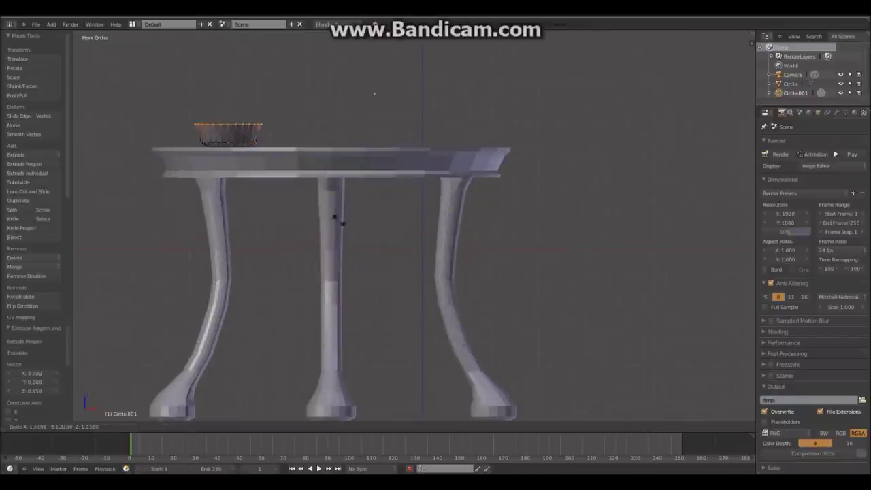
click(373, 93)
key(e)
click(373, 93)
key(e)
click(373, 94)
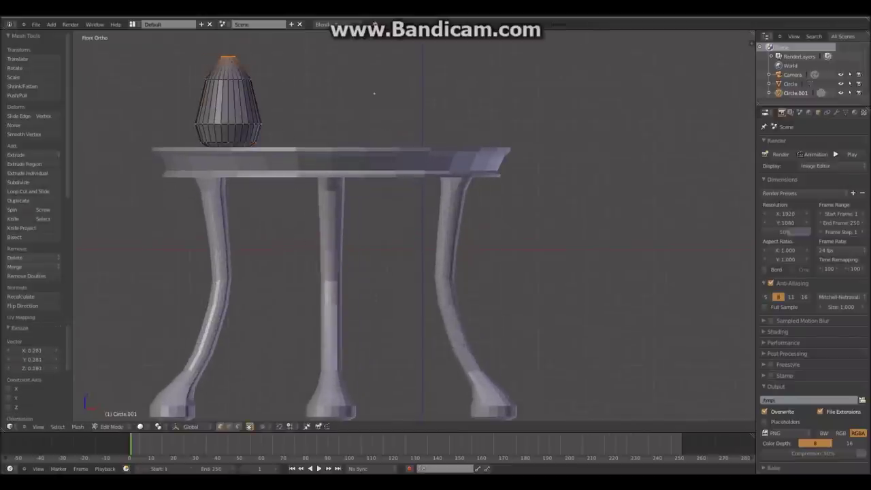
key(KP_Decimal)
key(e)
key(Return)
key(s)
key(Return)
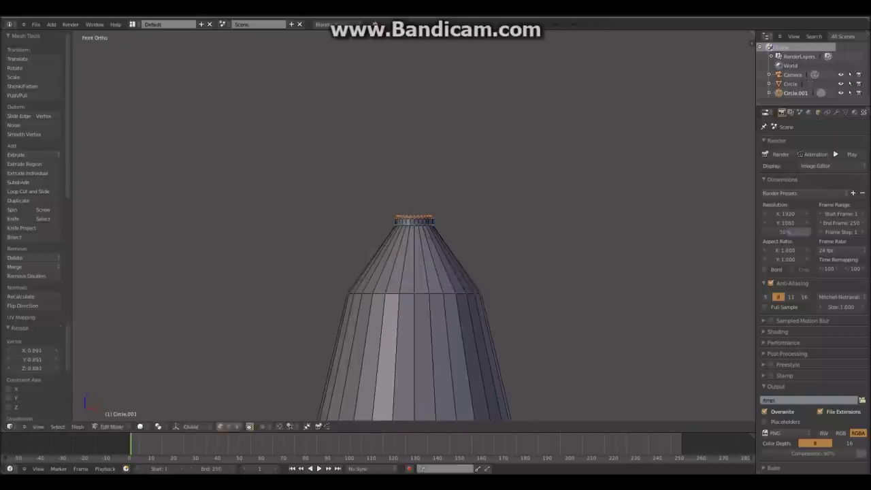
key(Return)
key(e)
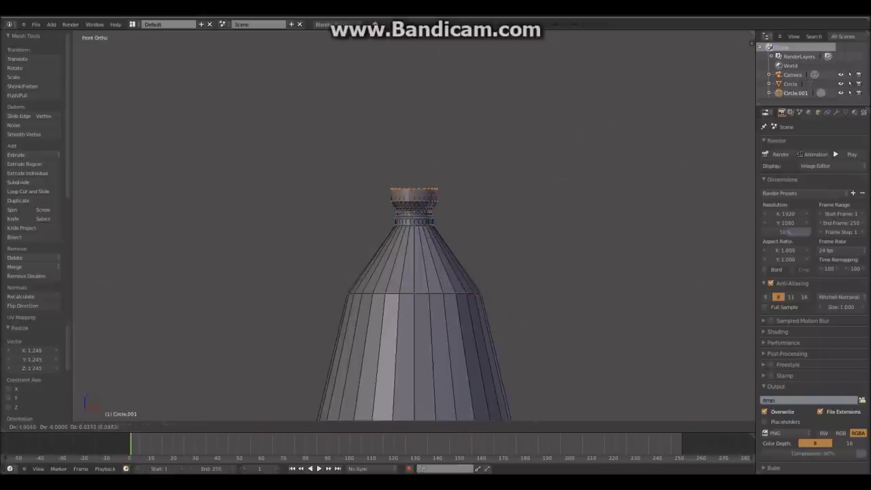
key(Return)
- Narrow the ring into a neck, extrude it upward and raise a smaller top ring
middle_drag(436, 273, 449, 251)
key(Return)
key(g)
key(z)
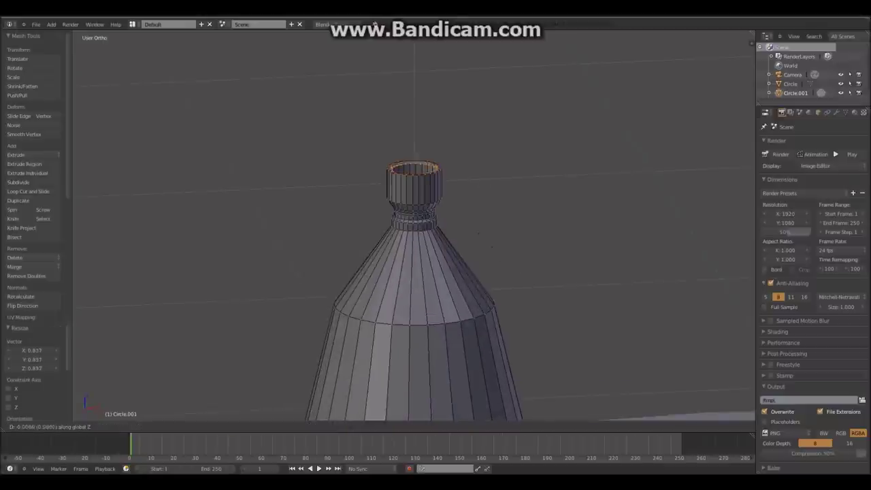
key(Return)
key(g)
mouse_move(435, 272)
middle_down()
mouse_move(435, 245)
mouse_move(449, 258)
mouse_move(435, 306)
middle_up()
key(s)
key(Return)
key(Return)
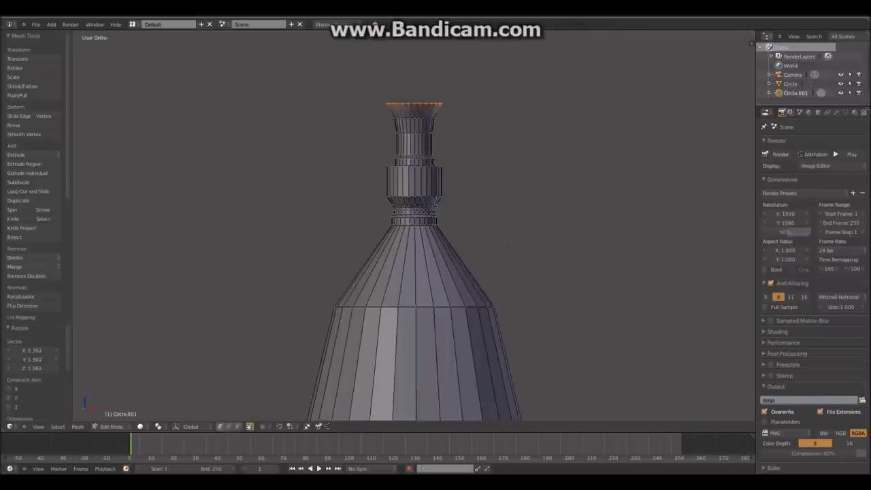
key(Return)
key(g)
key(Return)
- Extrude a flared new segment from the top ring
key(z)
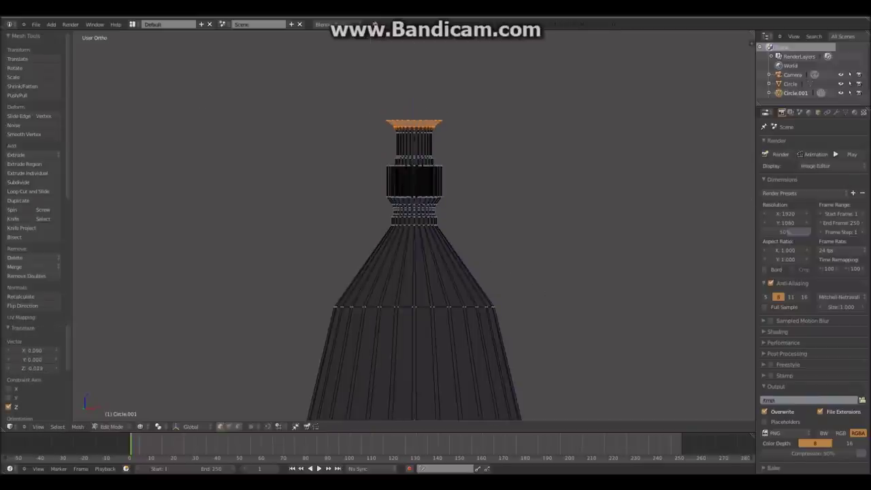
key(a)
key(Return)
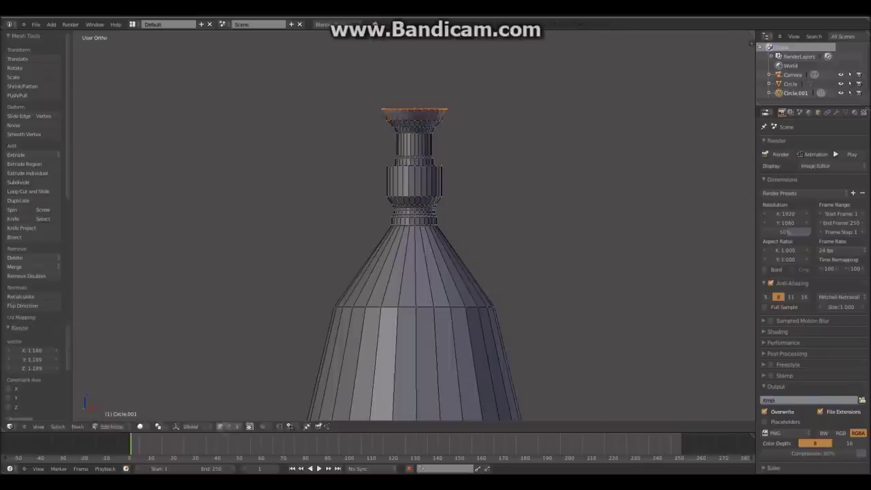
key(e)
key(Return)
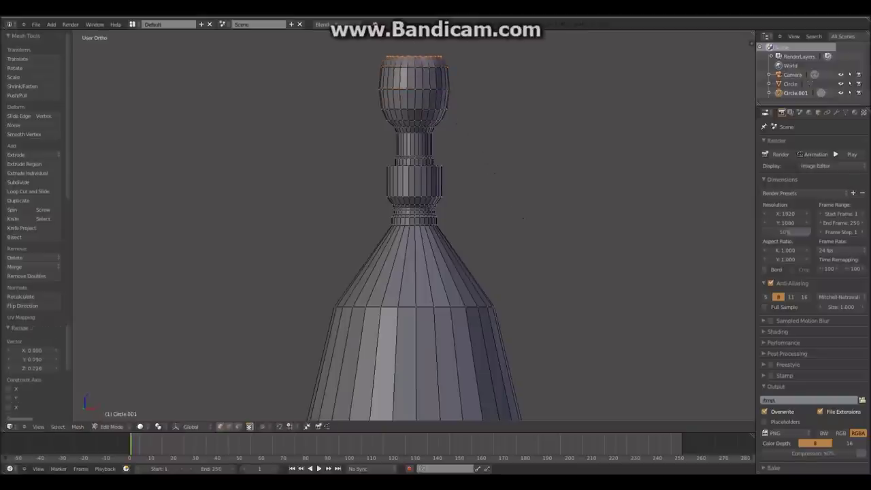
- Box-select the top segment, scale it along Z into a rounded knob, and fill the top
key(z)
key(a)
key(b)
drag(315, 58, 599, 106)
key(s)
key(z)
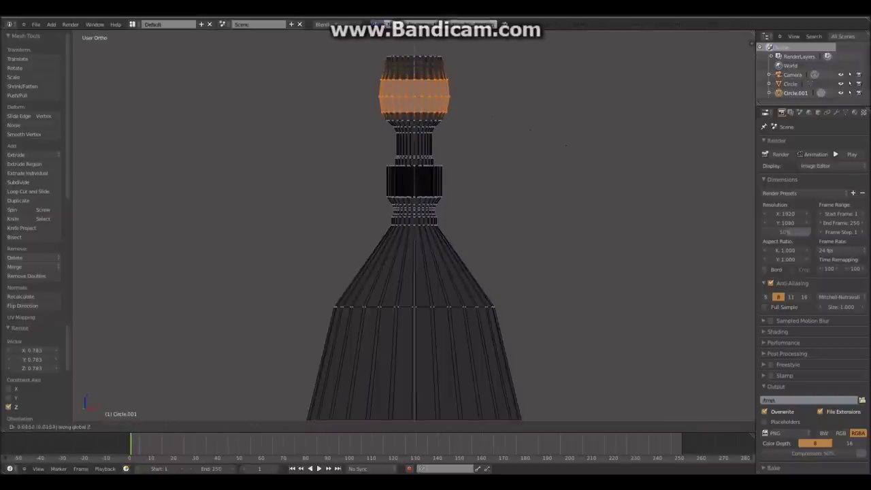
key(Return)
key(a)
key(f)
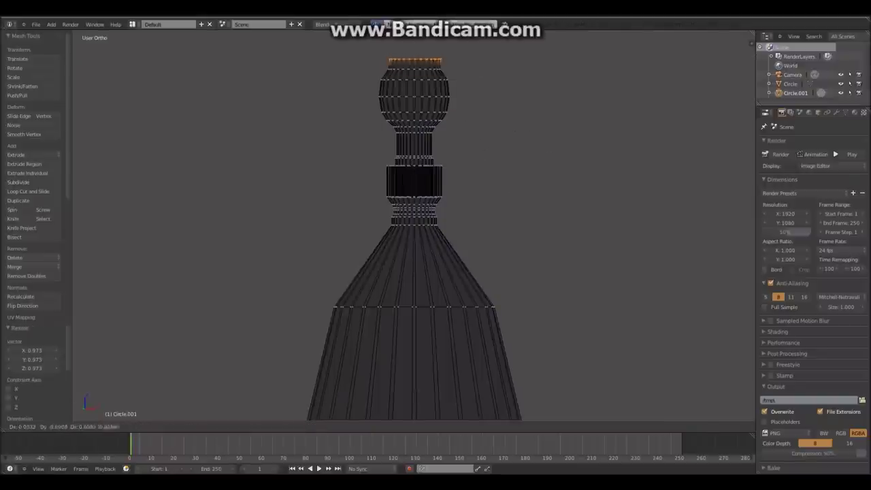
key(z)
scroll(524, 181, down, 3)
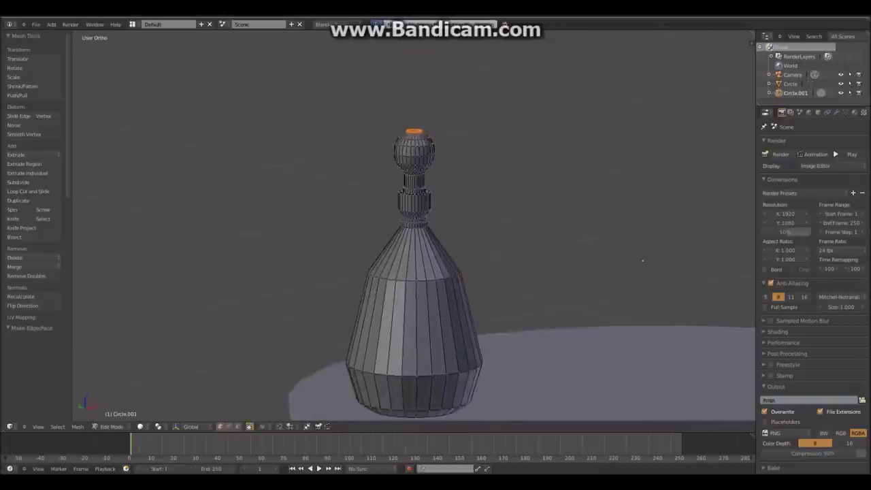
- Add an edge loop around the neck ring and switch to face selection on its sides
scroll(524, 181, up, 4)
key(ctrl+r)
click(442, 177)
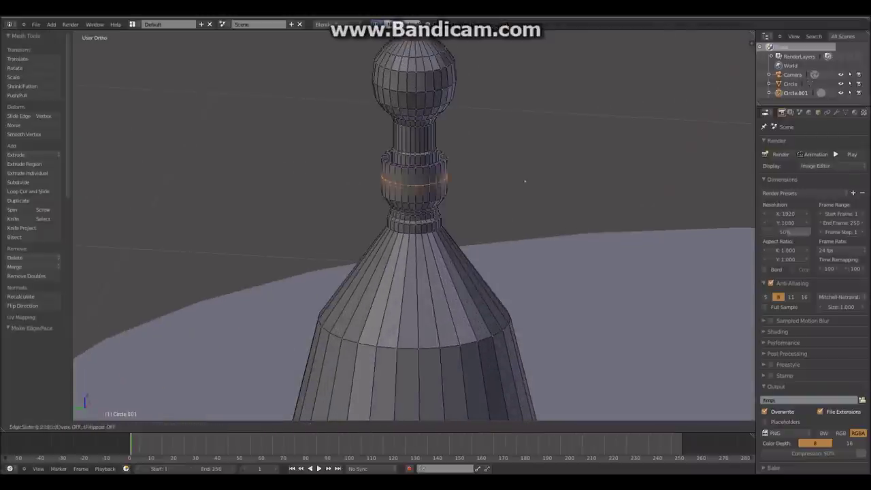
scroll(605, 149, up, 2)
click(238, 426)
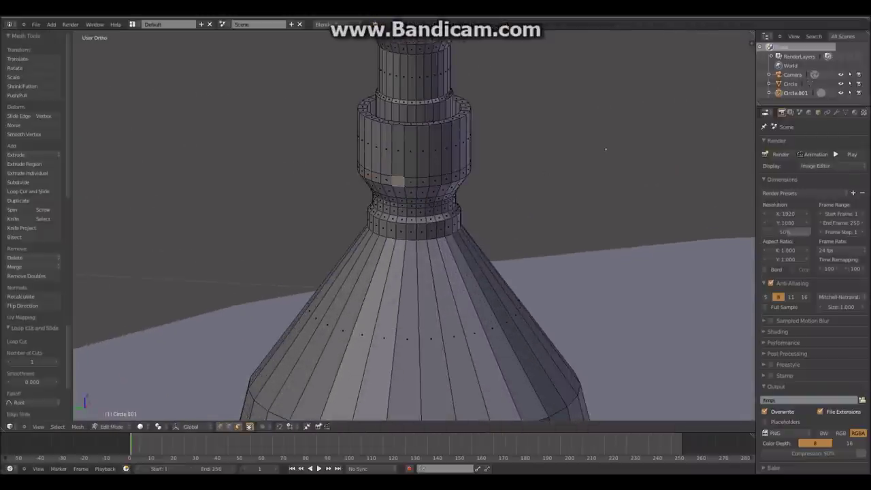
middle_drag(408, 306, 408, 272)
mouse_move(409, 307)
middle_down()
mouse_move(449, 306)
mouse_move(449, 327)
middle_up()
scroll(414, 238, down, 2)
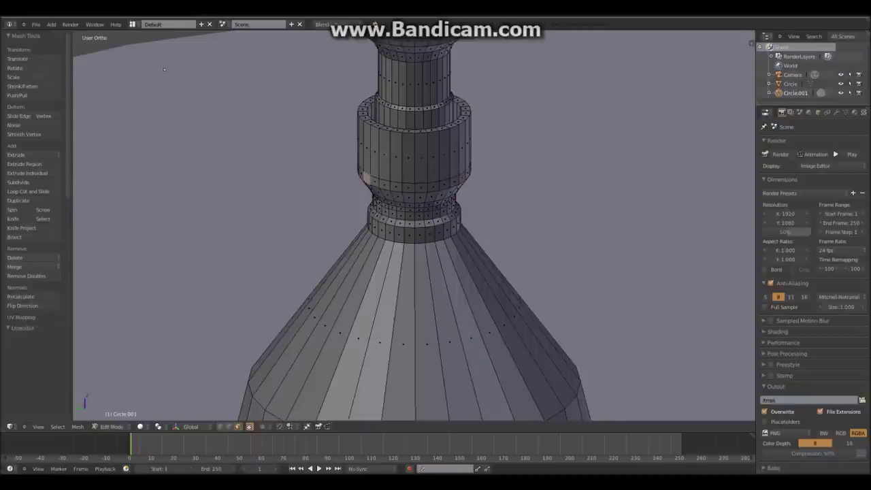
scroll(414, 238, down, 2)
key(KP_1)
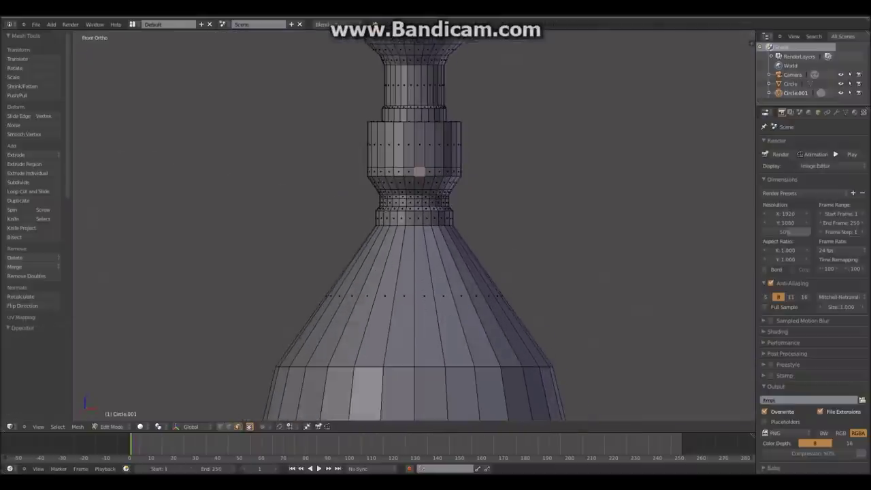
middle_drag(408, 306, 476, 306)
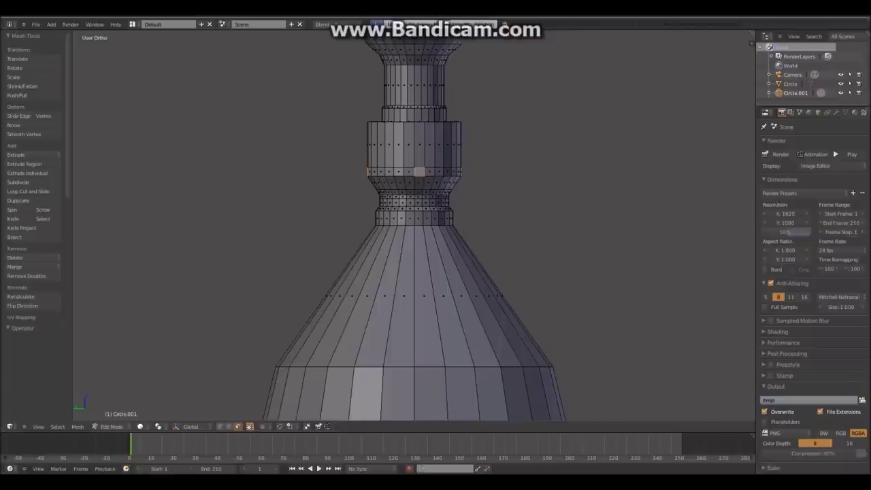
- Extrude the neck's side faces outward and thin them into narrow rods with Alt+S
key(e)
key(s)
click(633, 308)
key(alt+s)
click(635, 320)
middle_drag(636, 321, 635, 381)
middle_drag(476, 306, 734, 406)
click(51, 24)
mouse_move(60, 33)
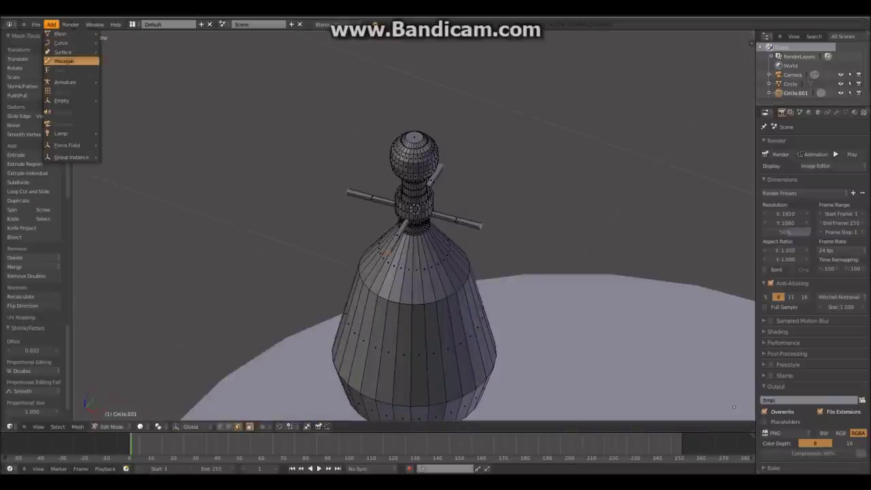
- Add a circle mesh, shrink it around the bottle and extrude it into a band
click(126, 51)
scroll(568, 313, down, 4)
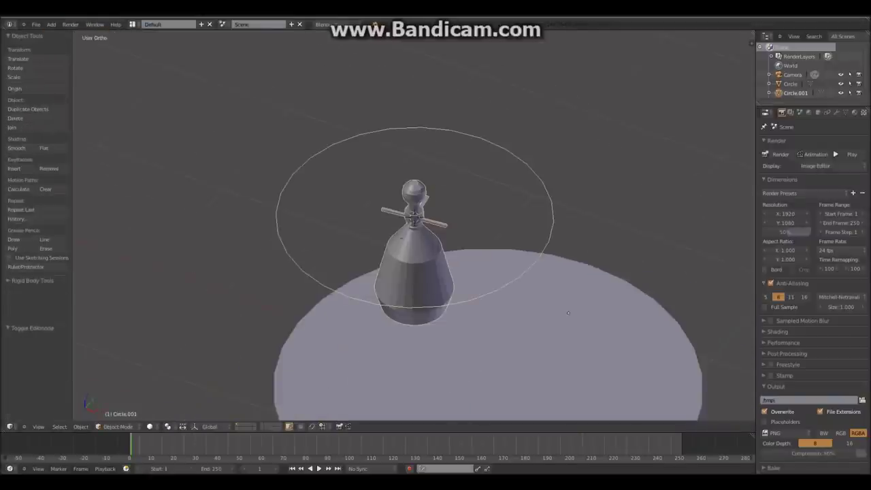
key(Tab)
key(s)
click(448, 268)
scroll(633, 355, up, 4)
scroll(633, 354, up, 2)
key(e)
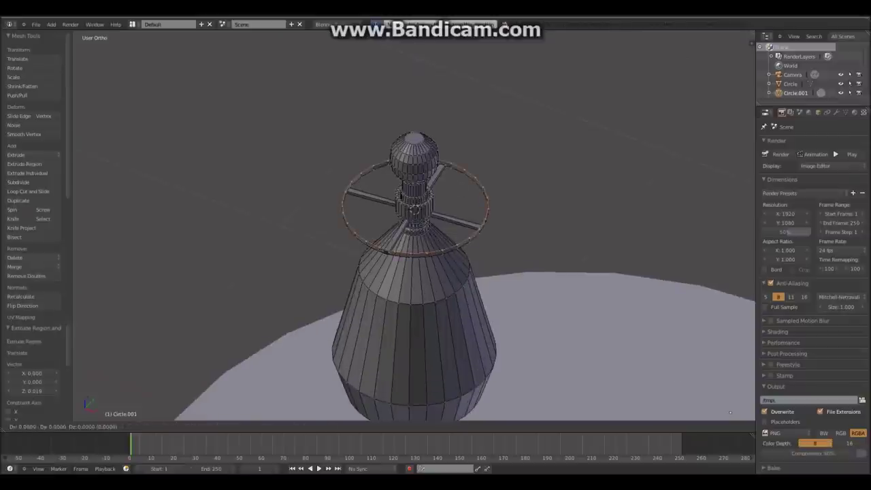
scroll(632, 239, up, 3)
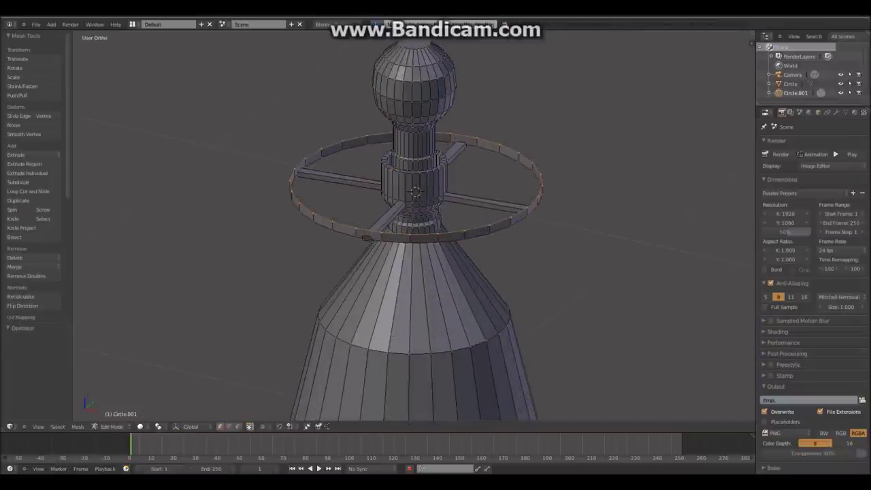
key(Escape)
key(e)
key(Return)
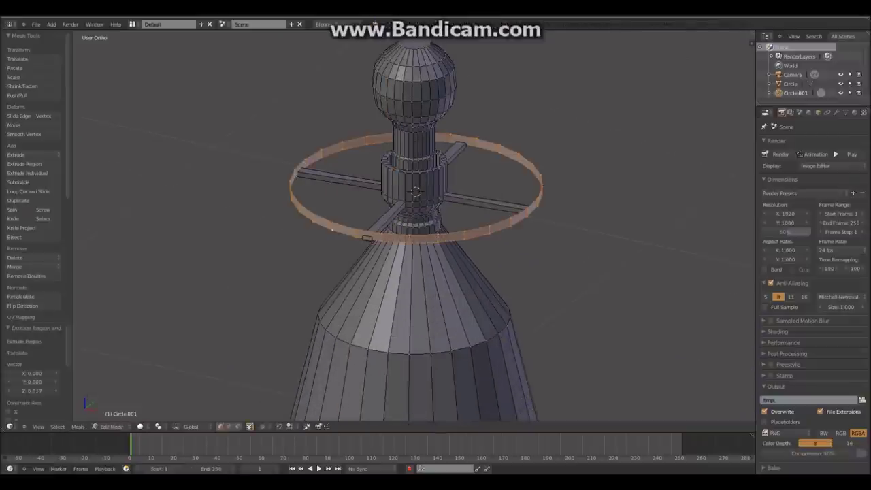
key(Return)
- Thicken the ring band and enlarge it slightly to rest on the rod tips
middle_drag(415, 224, 415, 204)
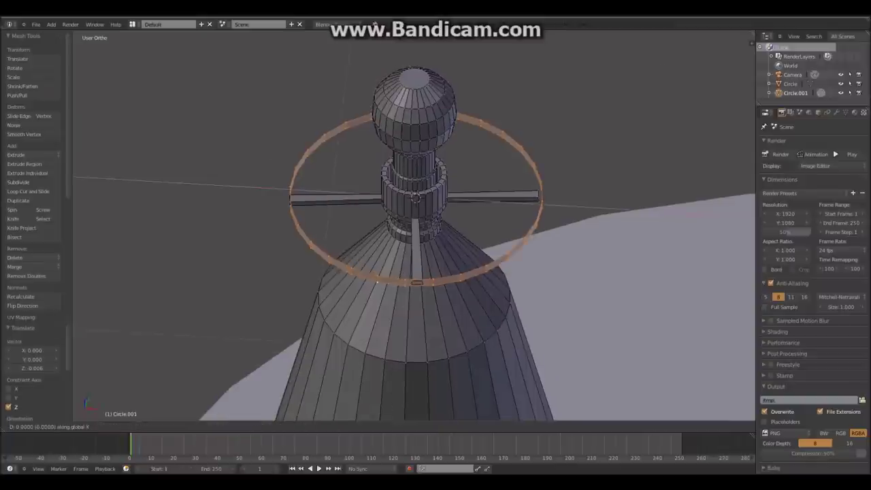
key(Return)
middle_drag(375, 280, 375, 300)
middle_drag(427, 254, 494, 323)
key(alt+s)
key(Return)
middle_drag(415, 272, 415, 252)
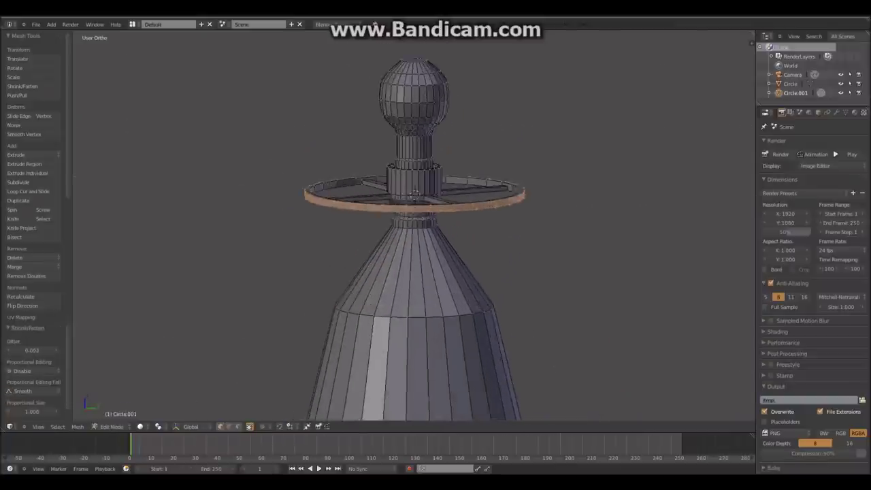
key(KP_1)
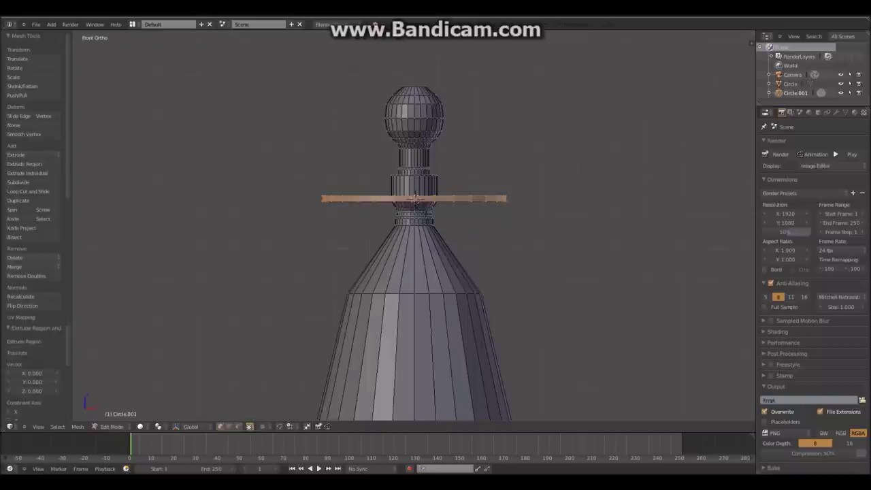
key(Return)
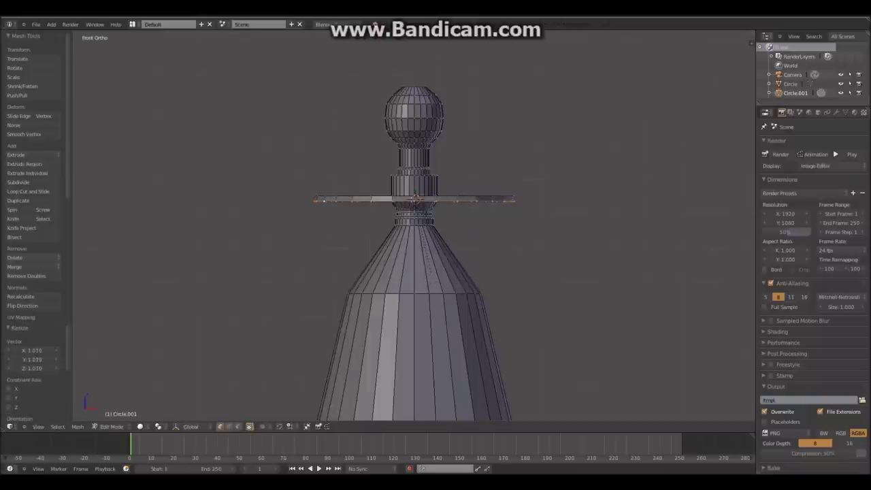
middle_drag(415, 272, 415, 306)
key(ctrl+r)
key(KP_1)
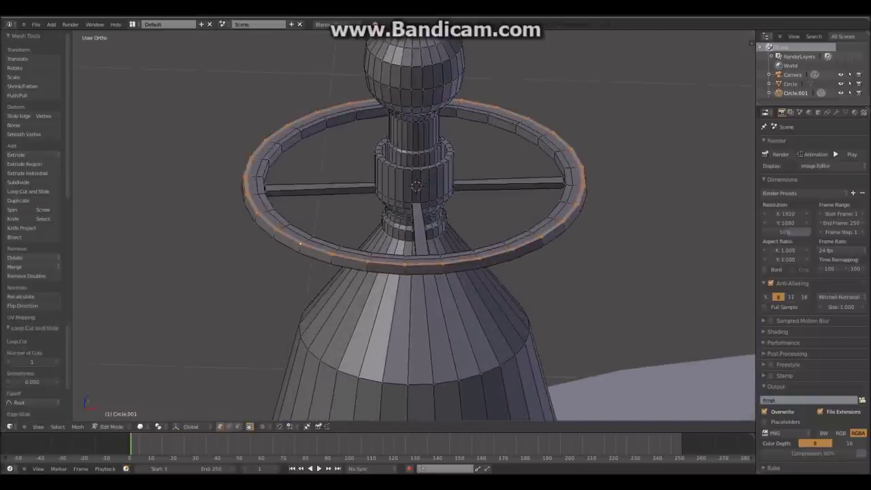
- Try extruding and tapering the ring with a loop cut, then undo the extrusion
key(e)
key(z)
key(Return)
key(s)
key(Return)
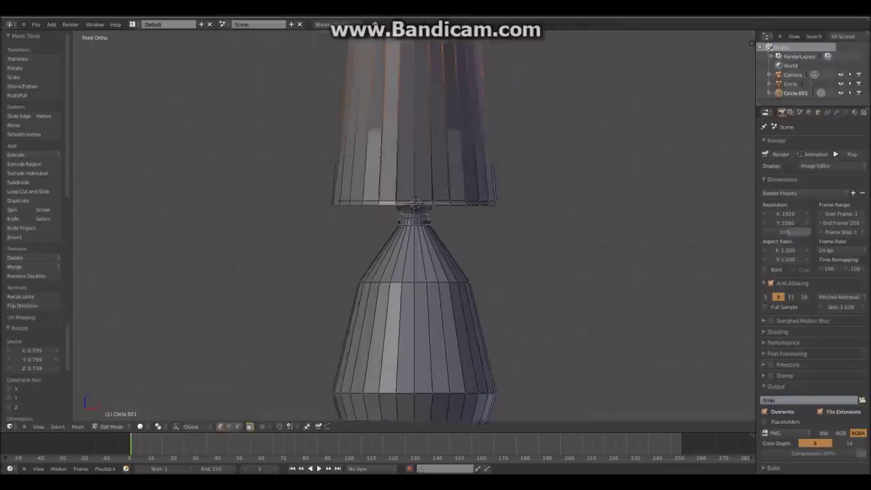
scroll(415, 204, up, 5)
middle_drag(415, 204, 238, 153)
key(ctrl+e)
key(Escape)
key(ctrl+r)
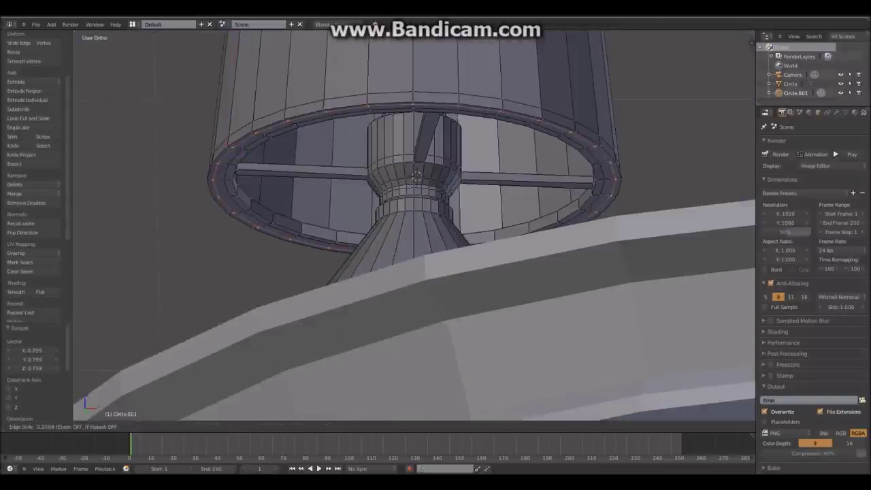
key(Return)
key(ctrl+z)
middle_drag(415, 273, 415, 204)
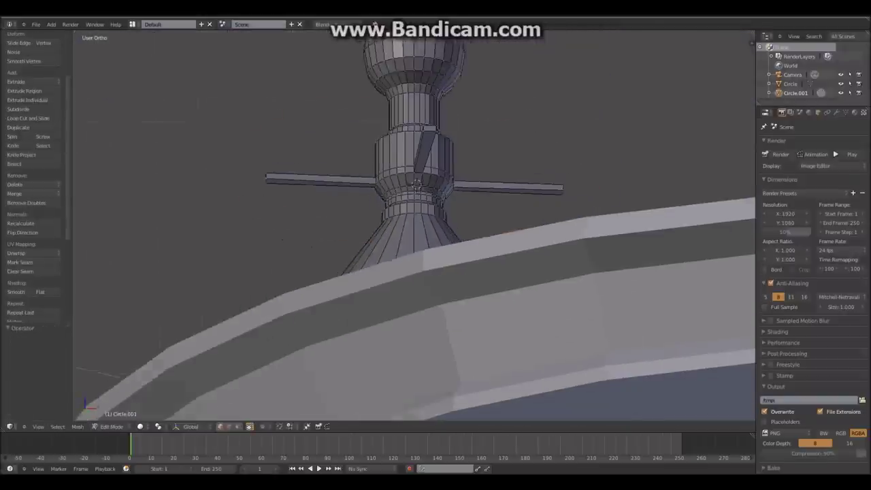
key(w)
click(37, 24)
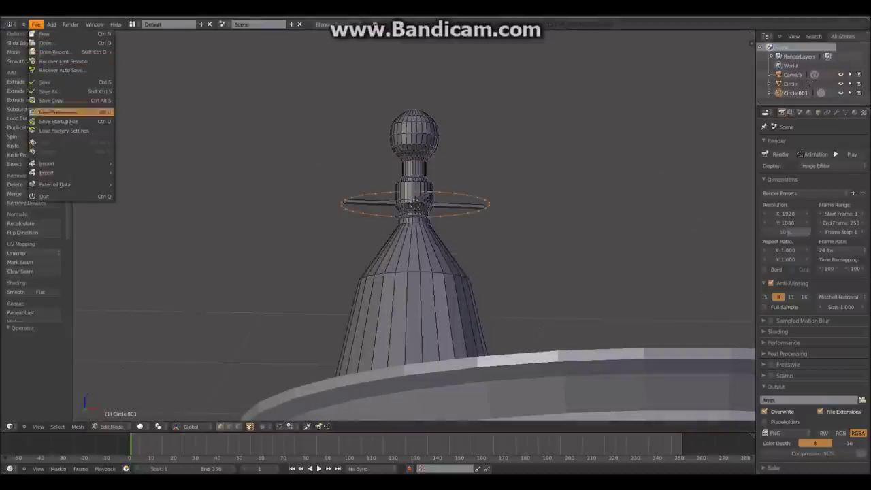
key(Escape)
- Add an edge loop cut around the ring
mouse_move(415, 272)
middle_down()
mouse_move(177, 197)
mouse_move(204, 170)
middle_up()
key(w)
key(Escape)
key(ctrl+r)
click(176, 197)
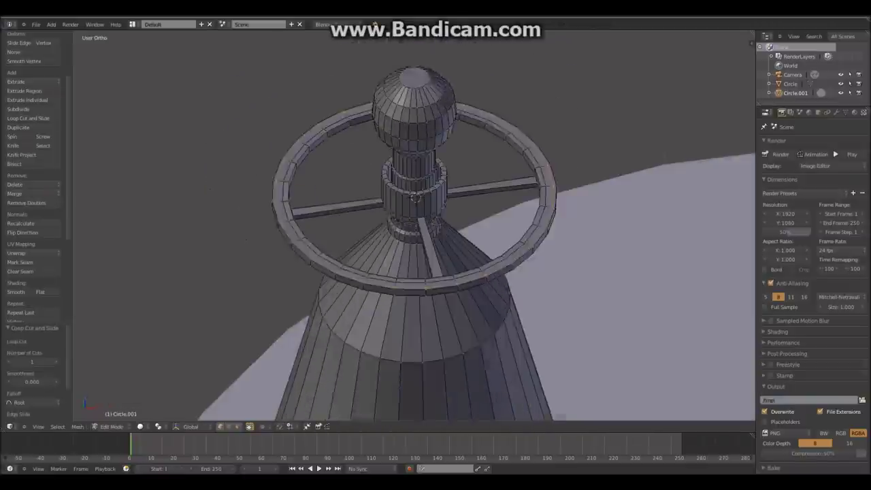
scroll(415, 211, up, 1)
key(KP_1)
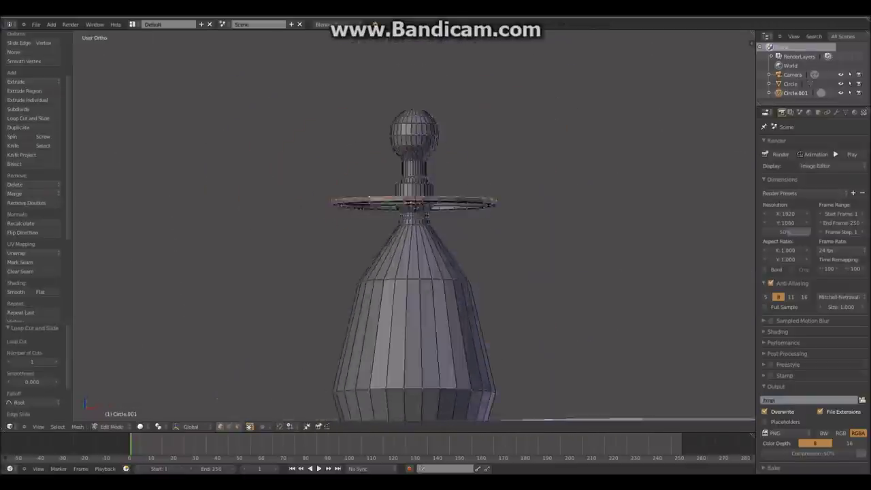
- Extrude the ring upward into a tapered shade and resize its bottom rim
key(e)
key(s)
scroll(415, 225, up, 2)
middle_drag(415, 272, 311, 272)
scroll(415, 224, up, 3)
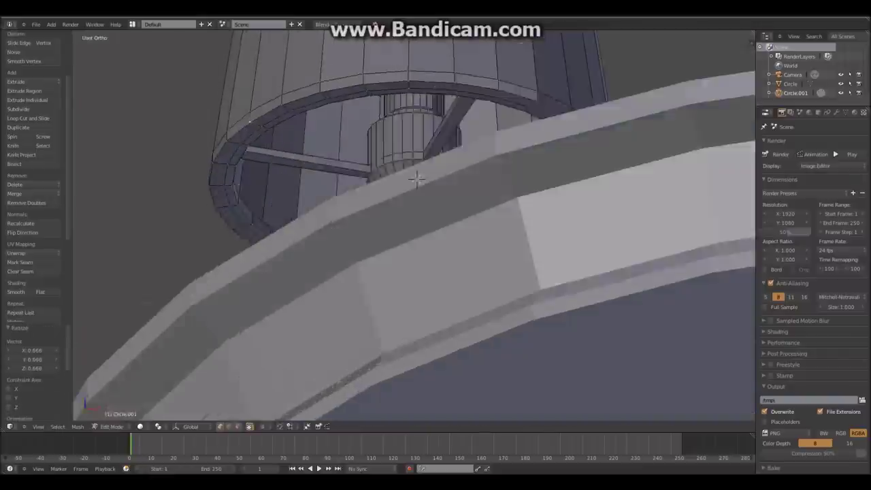
key(KP_1)
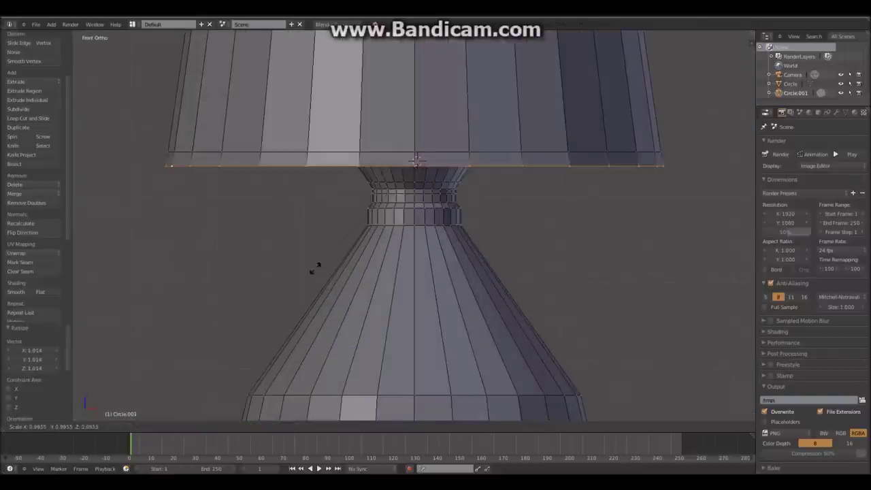
click(316, 266)
middle_drag(316, 265, 320, 224)
- Extrude a scaled rim from a new loop near the shade's bottom, then view through the camera
key(ctrl+r)
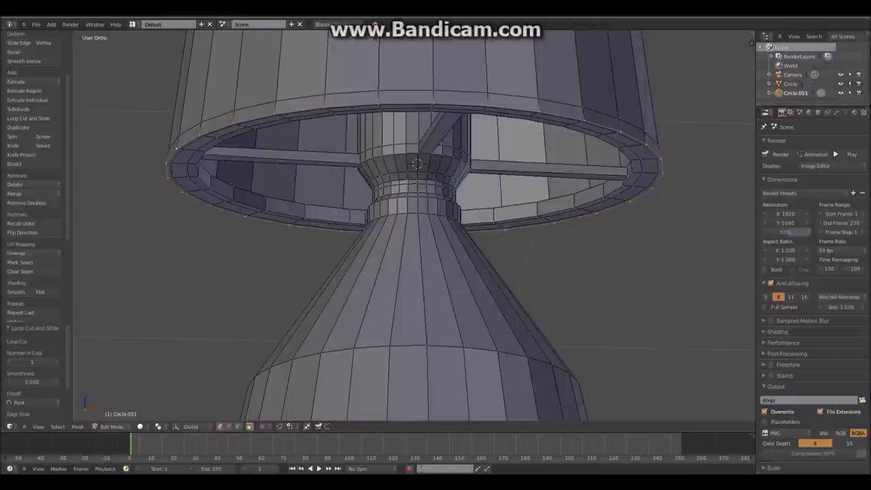
key(KP_1)
key(e)
key(s)
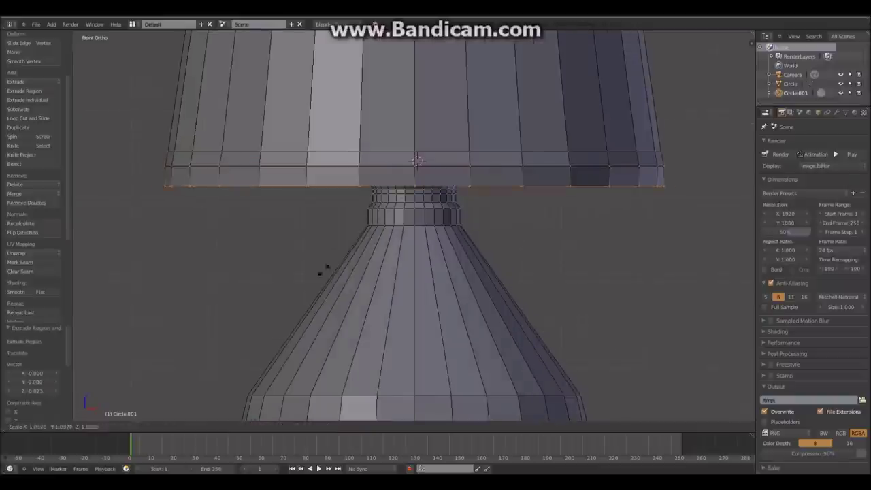
click(324, 269)
middle_drag(324, 269, 414, 175)
scroll(414, 175, down, 4)
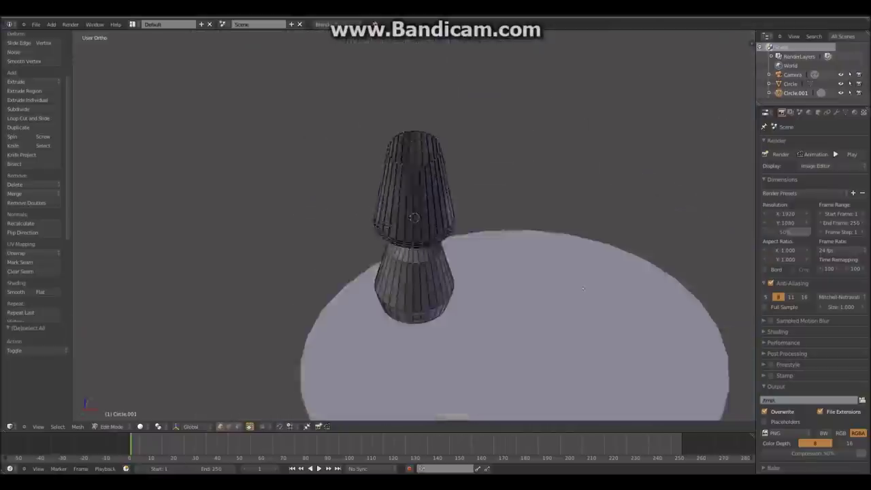
key(Tab)
key(KP_0)
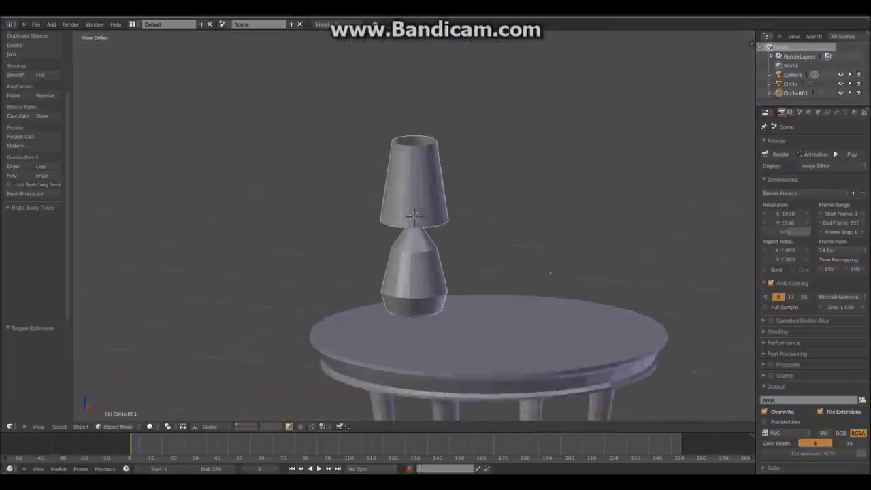
- Render the scene from the camera with F12 to check progress, then return to the viewport
key(F12)
key(Escape)
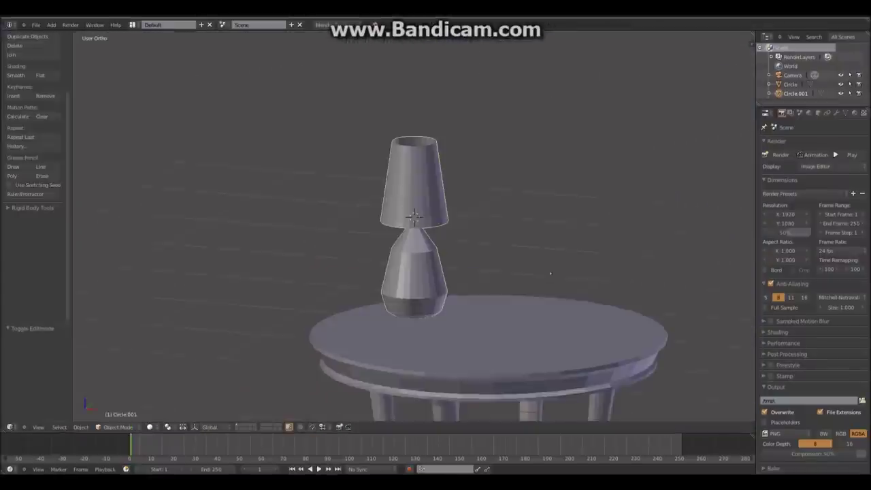
scroll(408, 224, down, 3)
- Delete a stray plane, add a cube for the book and switch it into Edit Mode
click(51, 24)
click(109, 39)
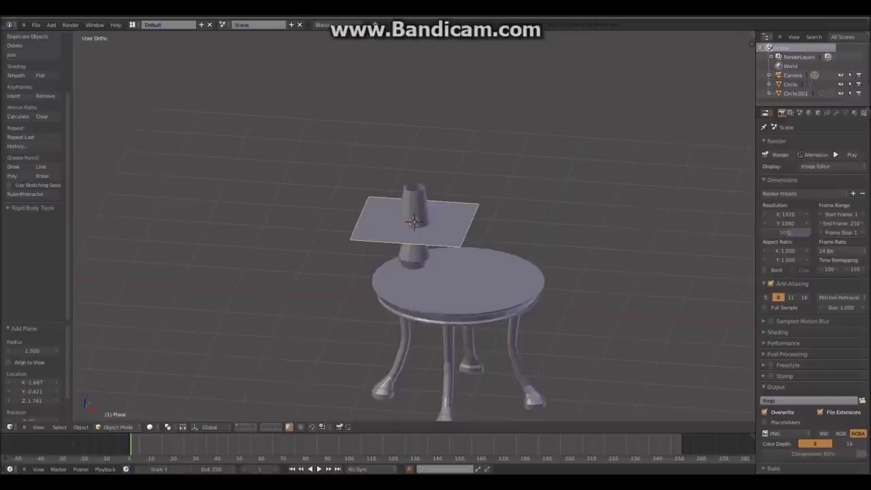
key(x)
click(201, 136)
click(51, 25)
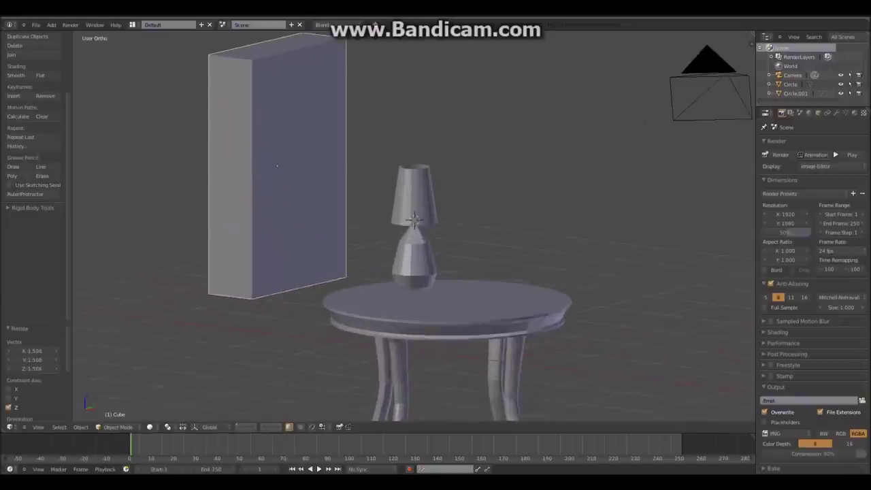
key(Tab)
- Loop-cut the slab and shift the cover face in right-side wireframe view
key(a)
mouse_move(277, 166)
middle_down()
mouse_move(270, 170)
mouse_move(495, 193)
mouse_move(642, 305)
middle_up()
key(ctrl+r)
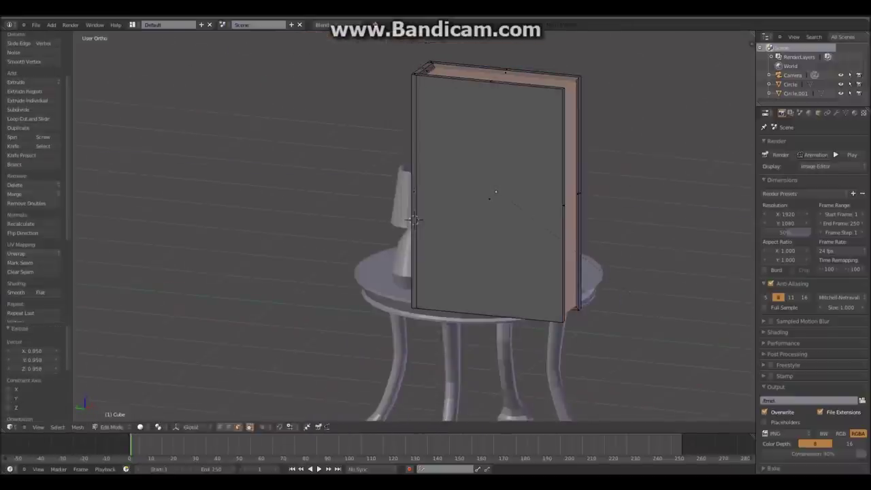
key(KP_3)
key(z)
key(g)
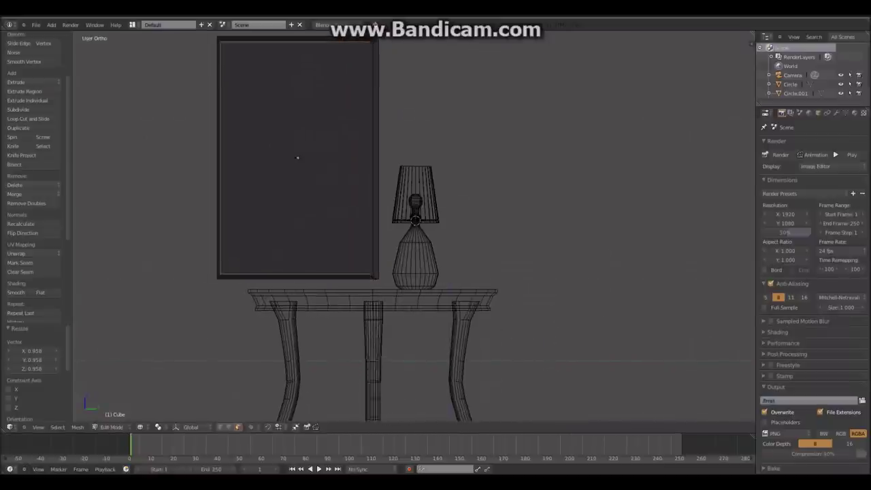
key(KP_Decimal)
key(Return)
key(a)
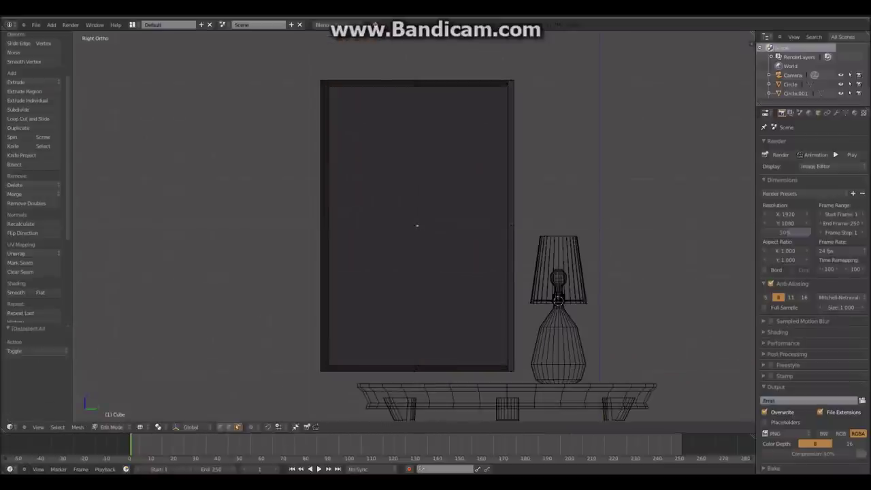
key(z)
- Cut edge loops across the book's pages and shrink the page faces slightly inward
mouse_move(340, 224)
middle_down()
mouse_move(412, 217)
mouse_move(477, 225)
middle_up()
key(ctrl+r)
key(Return)
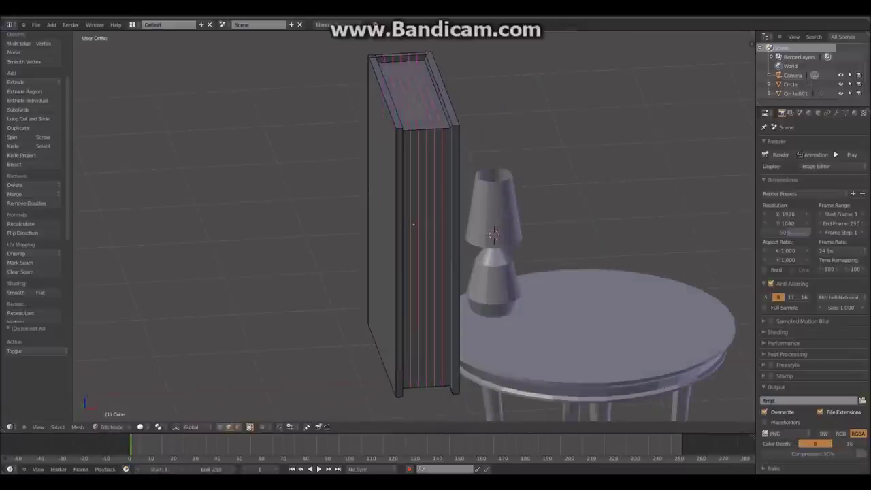
key(a)
key(KP_1)
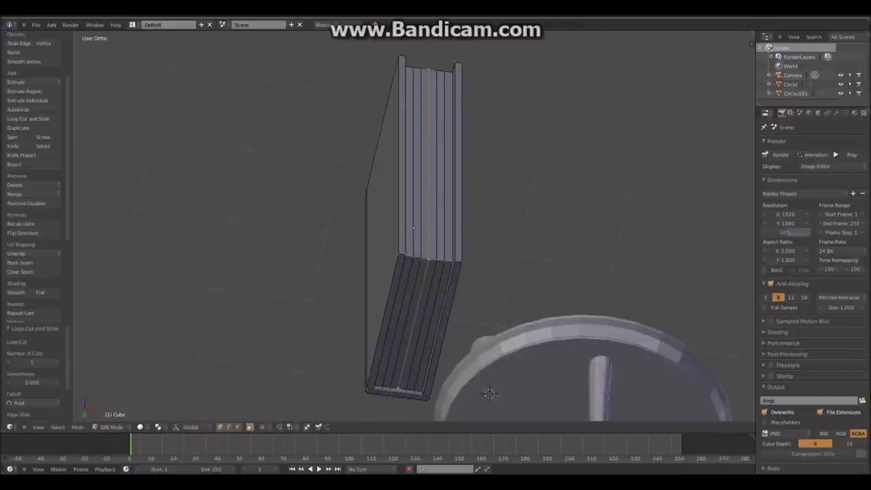
key(z)
key(KP_3)
key(s)
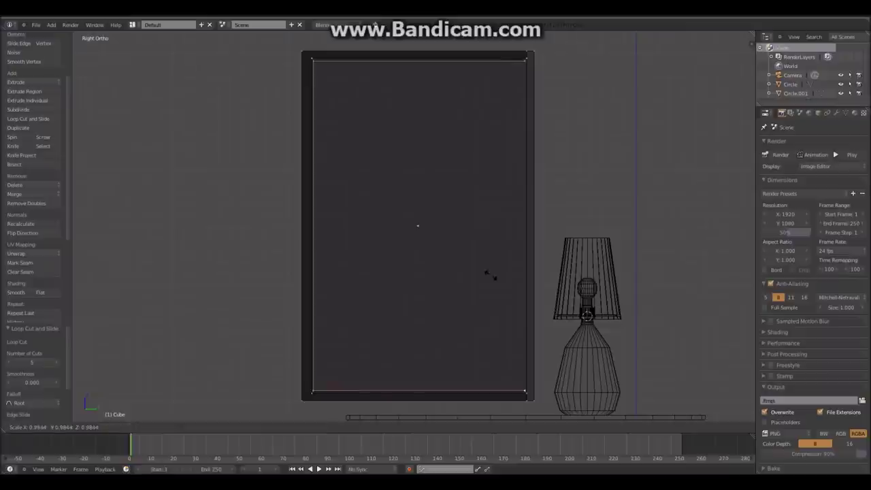
click(487, 278)
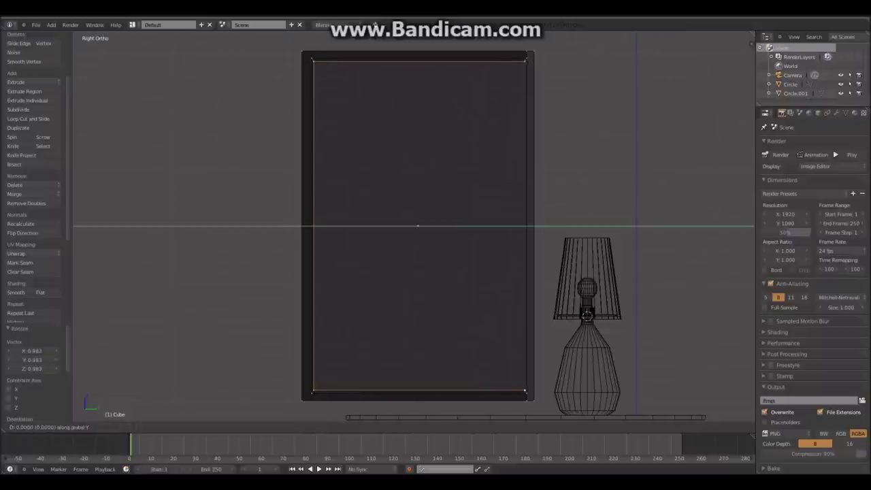
- Scale the selected page faces inward again in right-side wireframe view
middle_drag(418, 225, 414, 226)
key(z)
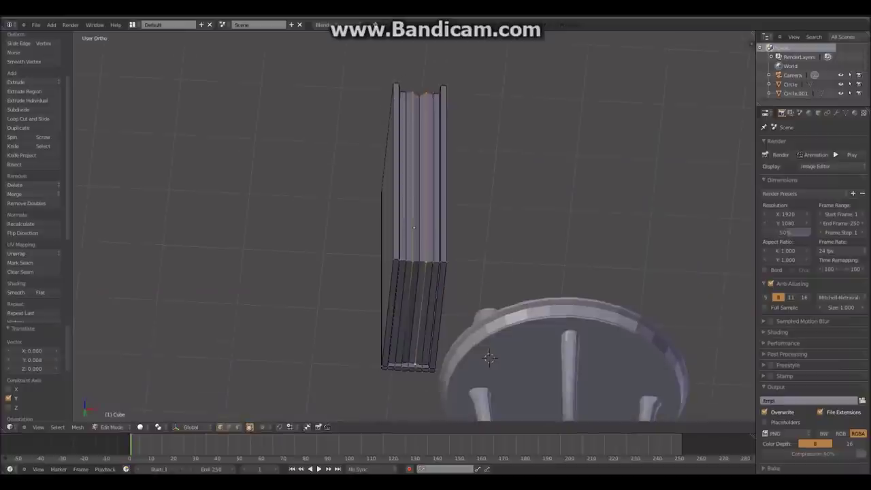
key(KP_3)
key(z)
key(s)
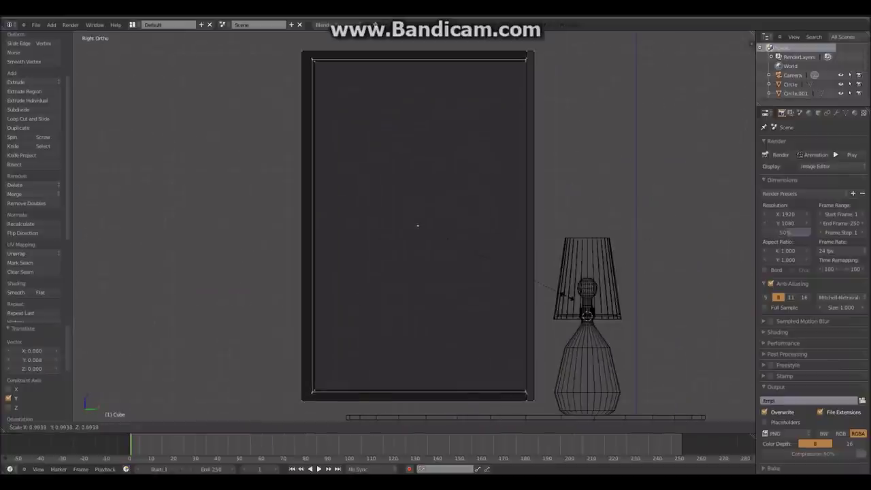
key(z)
middle_drag(418, 225, 514, 249)
- Shrink the selected page faces further in right-side wireframe view
key(KP_3)
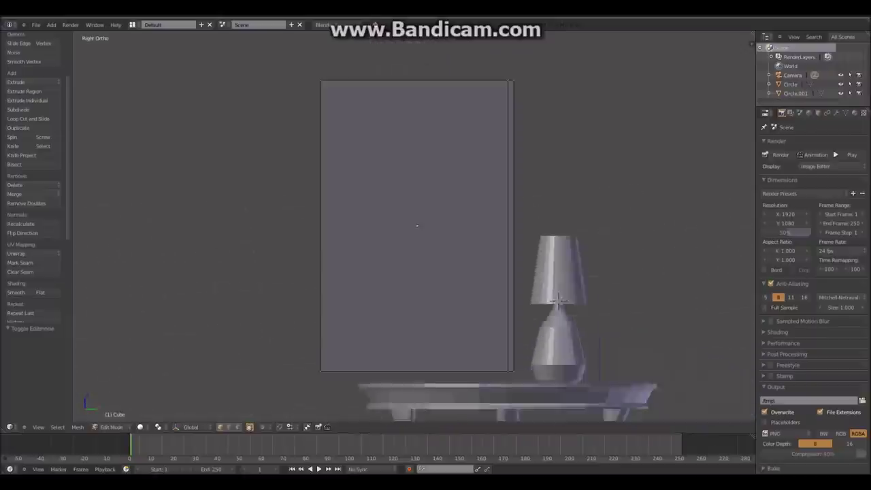
key(z)
key(s)
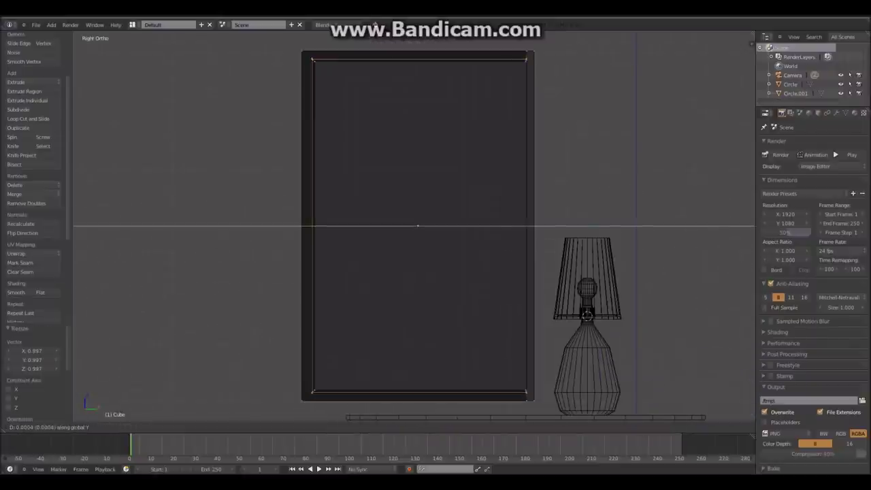
key(a)
key(z)
middle_drag(418, 225, 414, 225)
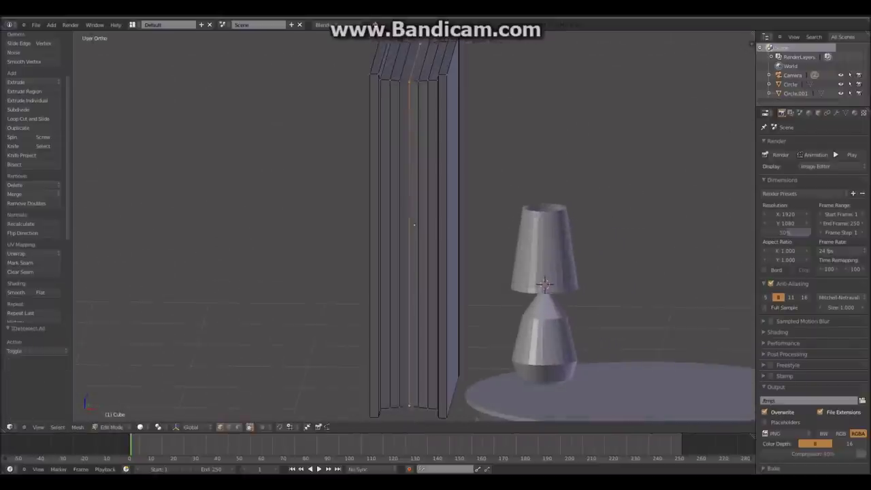
key(KP_3)
key(z)
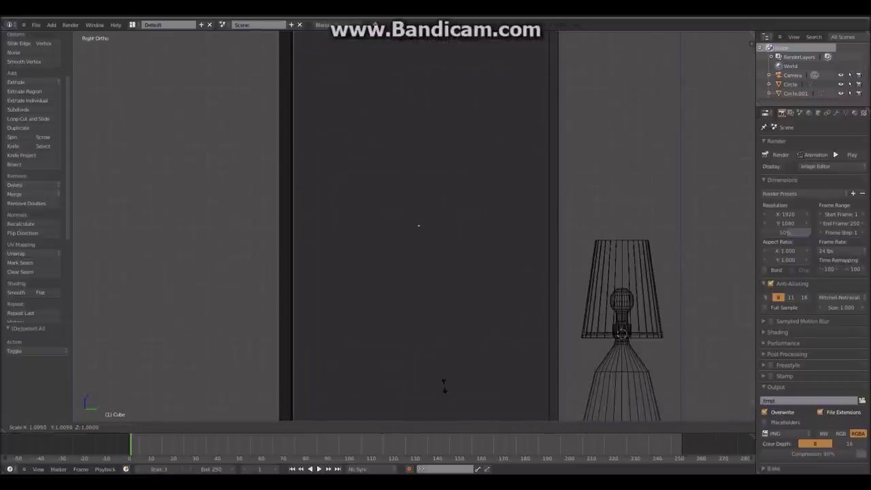
click(444, 385)
scroll(443, 385, down, 1)
key(z)
- Scale the book geometry once more from the side and leave Edit Mode
key(a)
middle_drag(418, 225, 412, 225)
key(KP_3)
key(z)
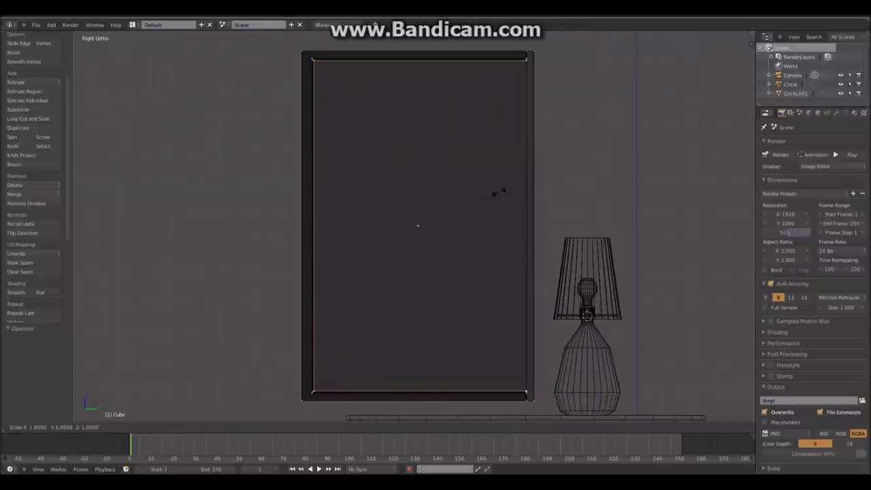
click(504, 192)
key(z)
mouse_move(503, 192)
middle_down()
mouse_move(418, 270)
mouse_move(516, 328)
mouse_move(480, 306)
mouse_move(517, 319)
middle_up()
key(Tab)
key(Tab)
key(Tab)
key(Tab)
- Try moving the selection along Y in right-side view, then cancel the move
key(g)
key(y)
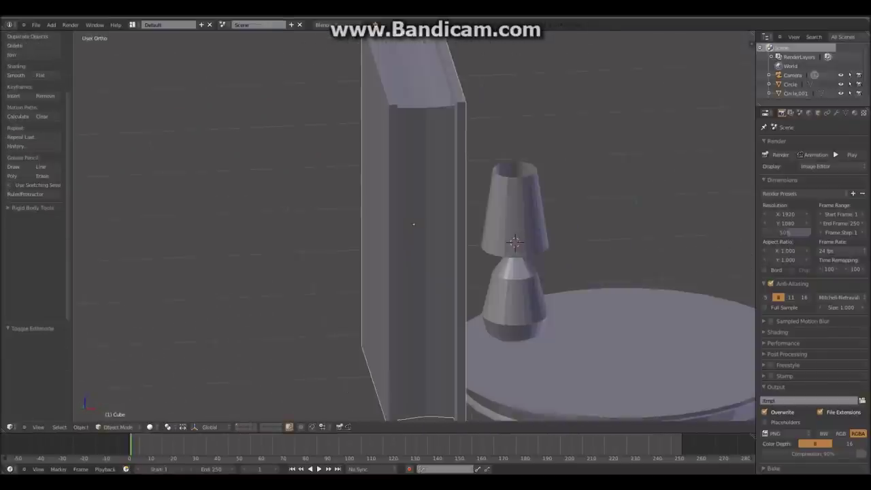
key(KP_3)
key(z)
scroll(420, 225, up, 3)
key(g)
key(y)
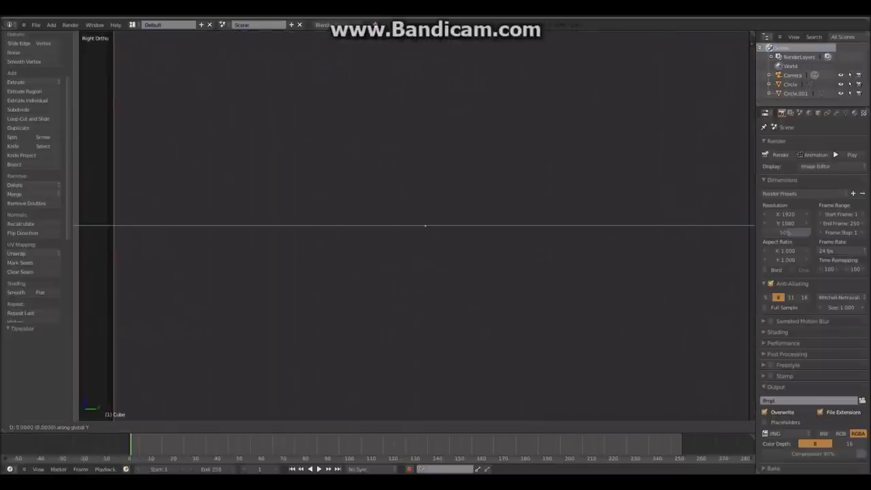
key(Escape)
key(z)
middle_drag(425, 225, 408, 227)
- Cut a new edge loop down the middle of the cover and slide it along Y
key(ctrl+r)
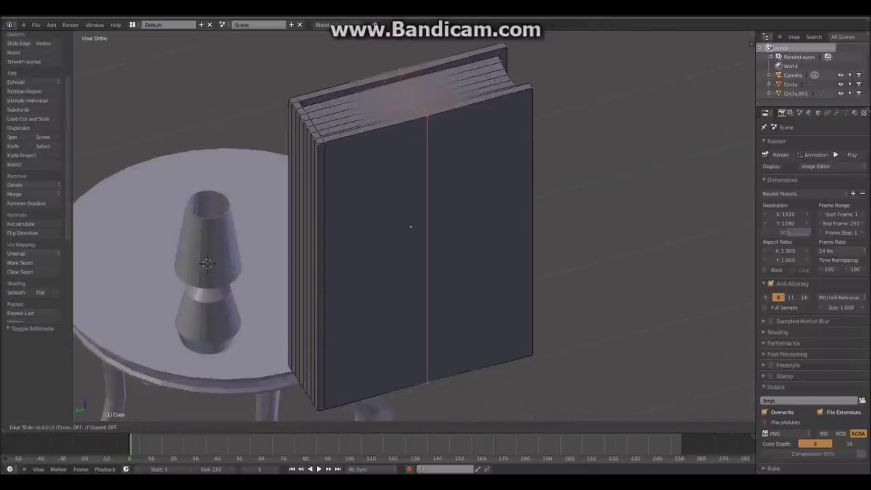
scroll(409, 228, up, 4)
click(407, 227)
key(g)
key(y)
key(Escape)
scroll(408, 227, down, 3)
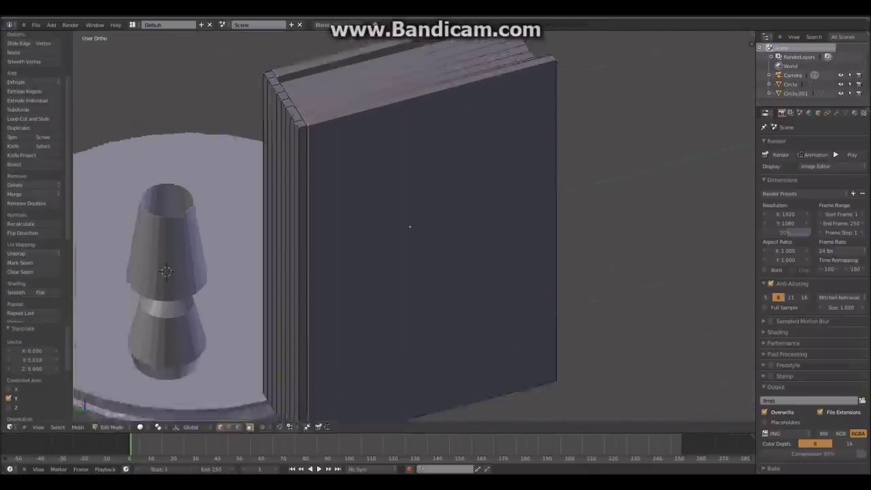
scroll(408, 228, down, 2)
scroll(408, 227, up, 5)
scroll(404, 339, up, 1)
scroll(405, 338, down, 5)
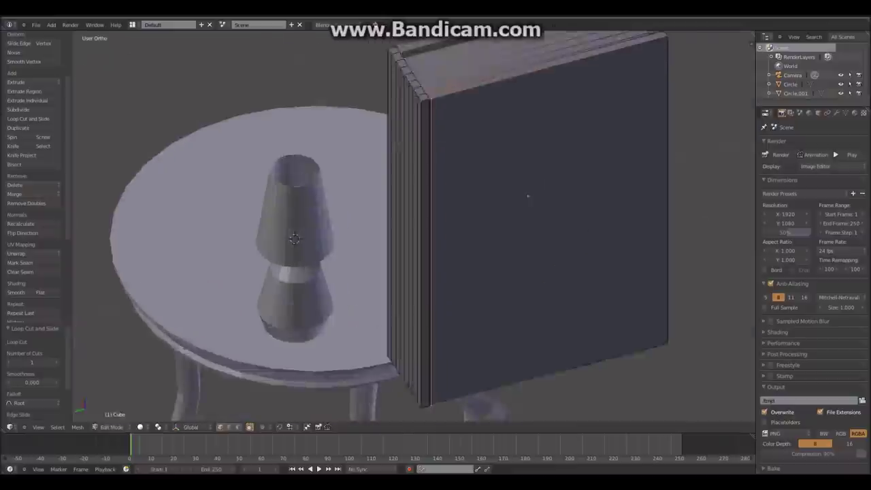
scroll(466, 253, up, 5)
mouse_move(467, 253)
middle_down()
mouse_move(374, 327)
mouse_move(517, 325)
middle_up()
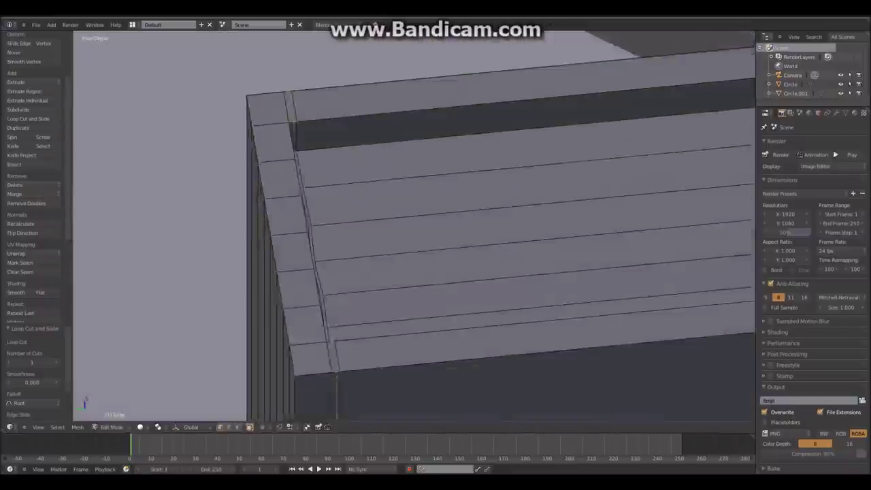
- Scale the page edges inward, then toggle back into Edit Mode on the book
key(s)
click(515, 325)
scroll(515, 325, down, 4)
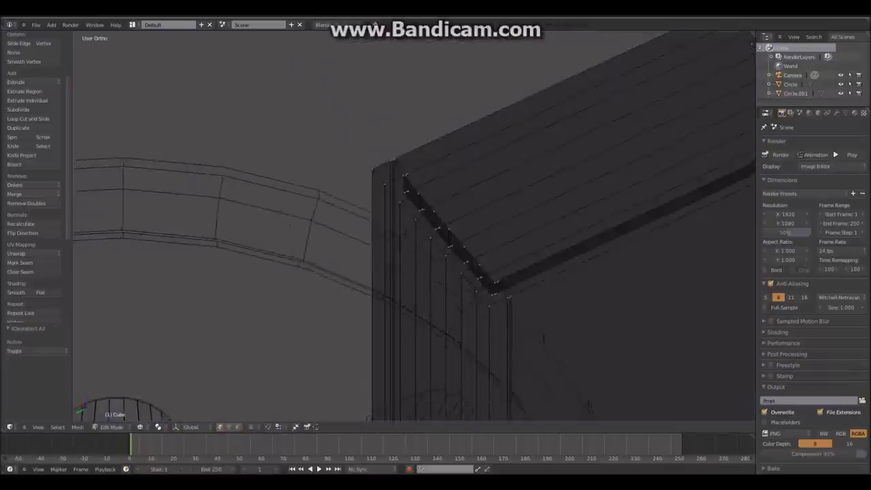
key(Tab)
middle_drag(515, 325, 496, 370)
scroll(496, 369, up, 6)
key(Tab)
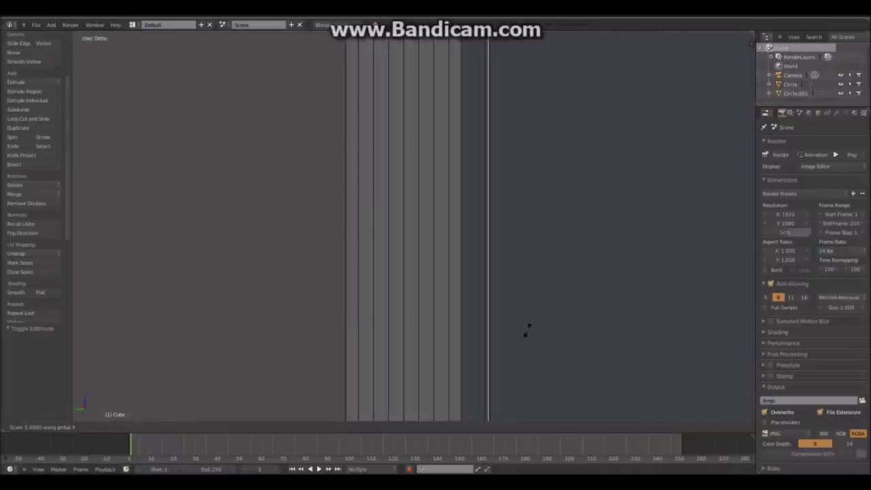
key(Escape)
scroll(526, 331, down, 6)
- Scale the book to 0.224, set it on the tabletop beside the lamp and tilt it
key(a)
key(a)
key(s)
key(Return)
key(KP_1)
key(g)
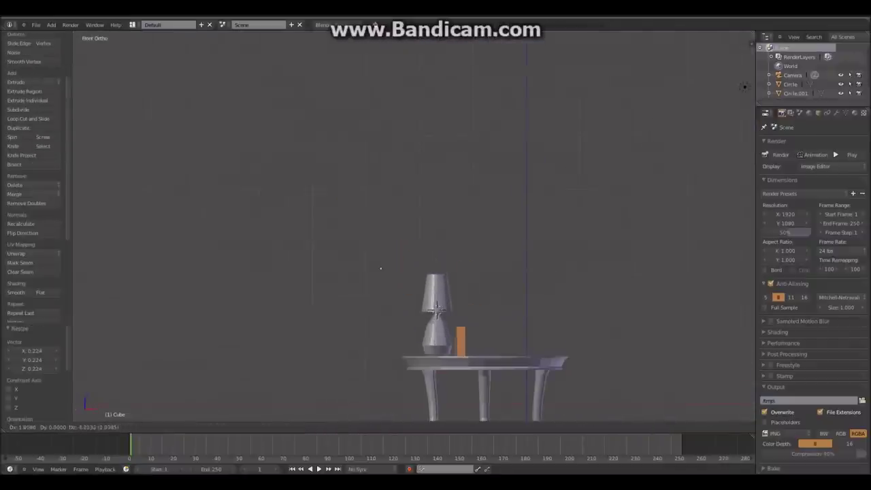
click(380, 268)
scroll(494, 351, up, 5)
key(s)
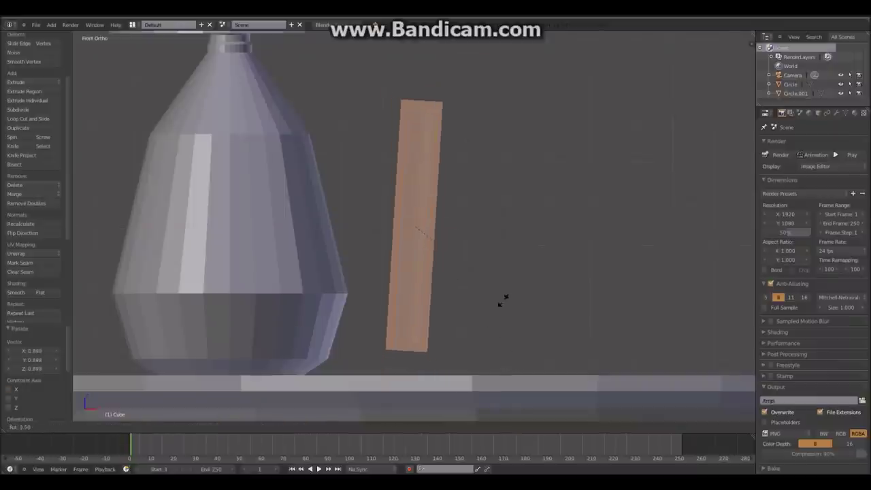
click(524, 304)
key(g)
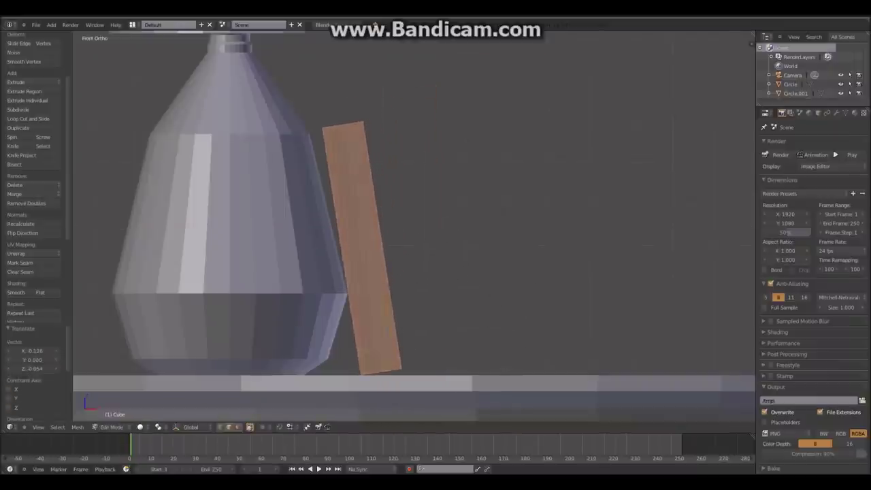
- Duplicate the book beside the first and turn the copy 180° around Z
key(shift+d)
click(528, 297)
key(r)
click(528, 298)
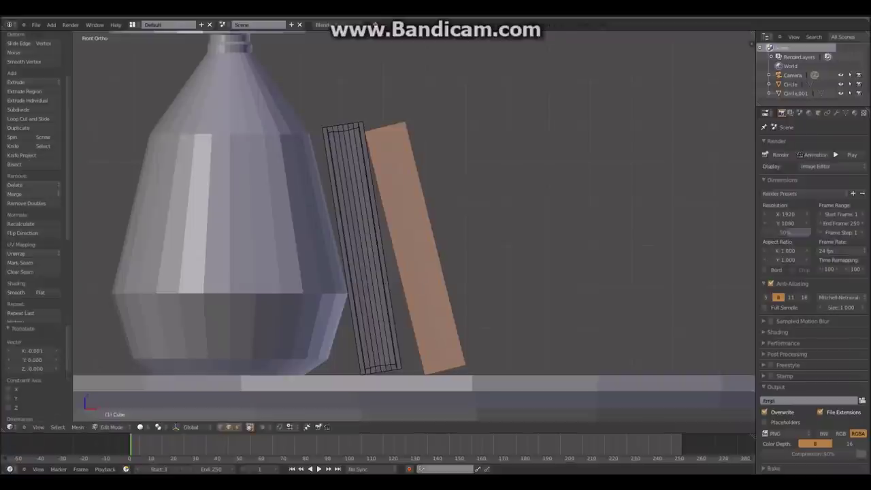
middle_drag(477, 286, 511, 278)
text(rz180)
key(Return)
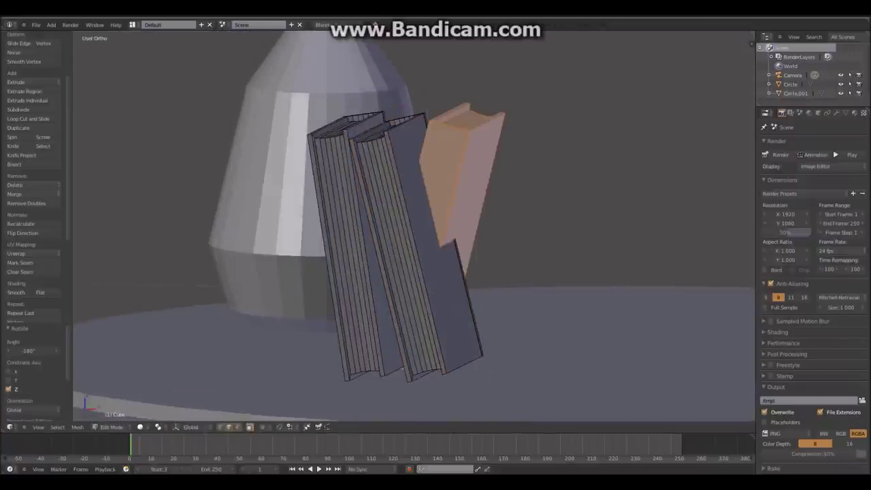
key(KP_1)
key(r)
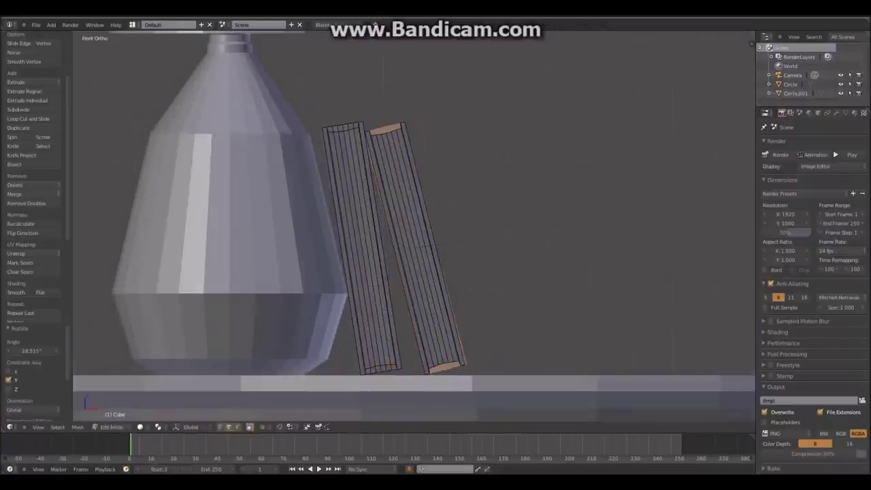
- Add a third book copy and slide it along Y against the lamp
key(shift+d)
middle_drag(408, 239, 463, 197)
key(g)
key(y)
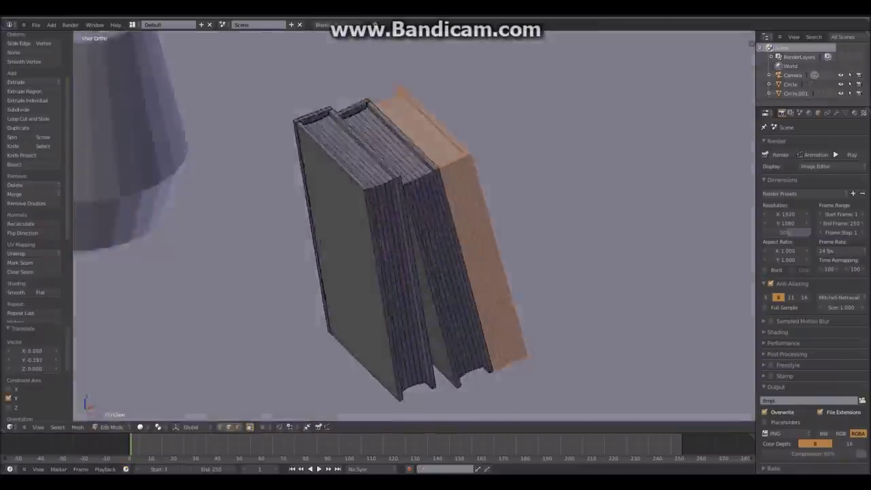
scroll(436, 224, down, 3)
mouse_move(435, 224)
middle_down()
mouse_move(612, 126)
mouse_move(307, 123)
middle_up()
key(g)
key(y)
click(612, 126)
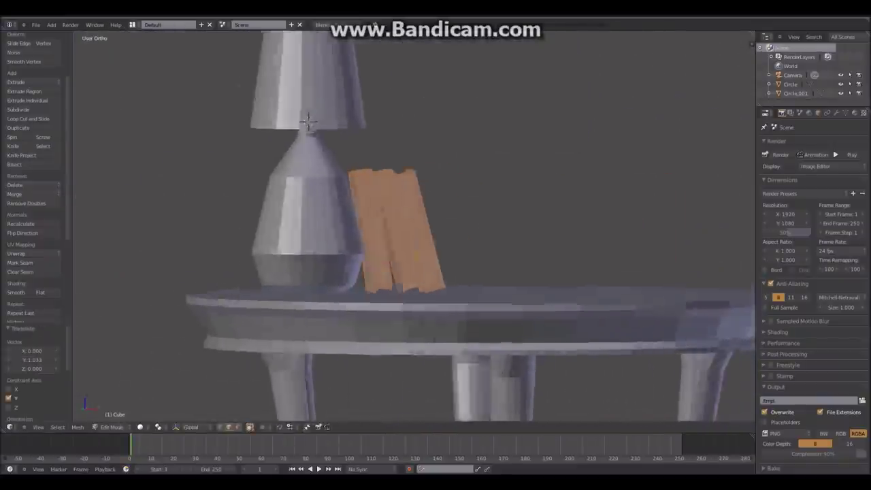
scroll(408, 225, down, 5)
- Render the three leaning books from the scene camera with F12
middle_drag(408, 224, 408, 170)
key(Tab)
key(z)
key(z)
key(a)
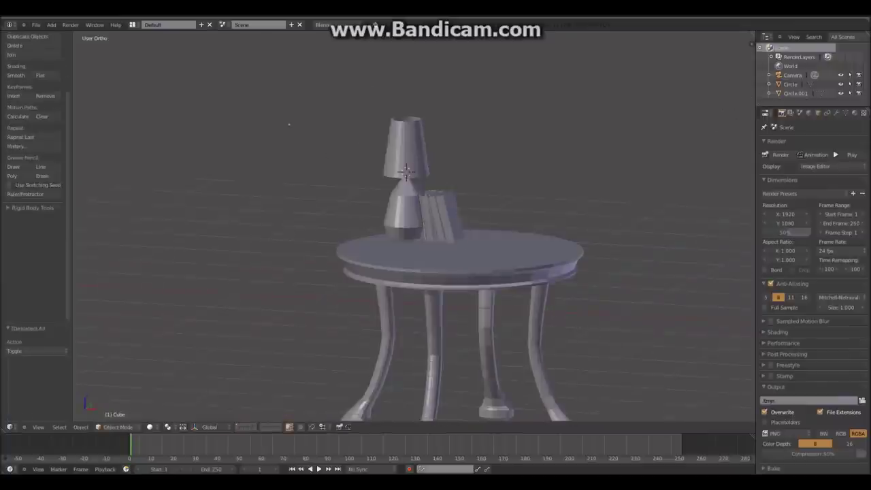
middle_drag(289, 124, 319, 116)
key(F12)
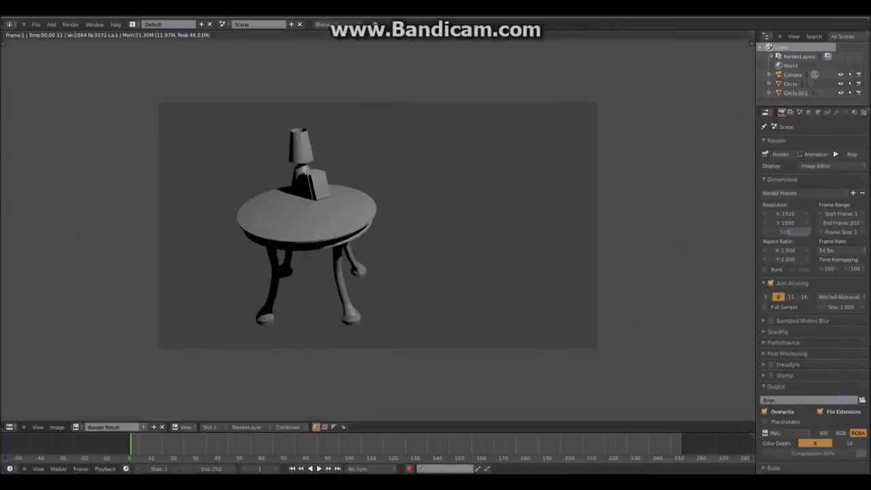
key(Escape)
middle_drag(293, 123, 306, 122)
scroll(381, 245, up, 2)
click(51, 24)
- Add a circle mesh for the bowl, shrink it to 0.32, and place it above the tabletop
click(119, 54)
middle_drag(381, 204, 381, 164)
key(Tab)
text(s.32)
key(Return)
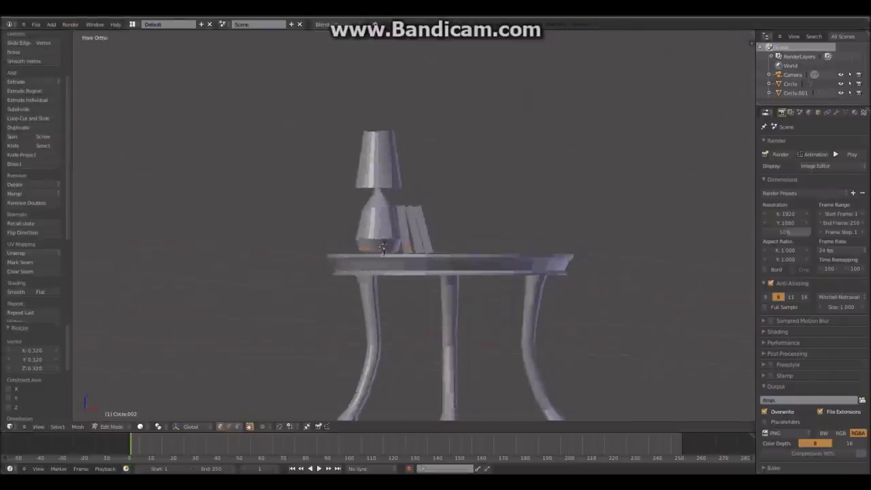
key(KP_1)
scroll(435, 224, up, 3)
key(g)
key(Return)
scroll(413, 225, up, 2)
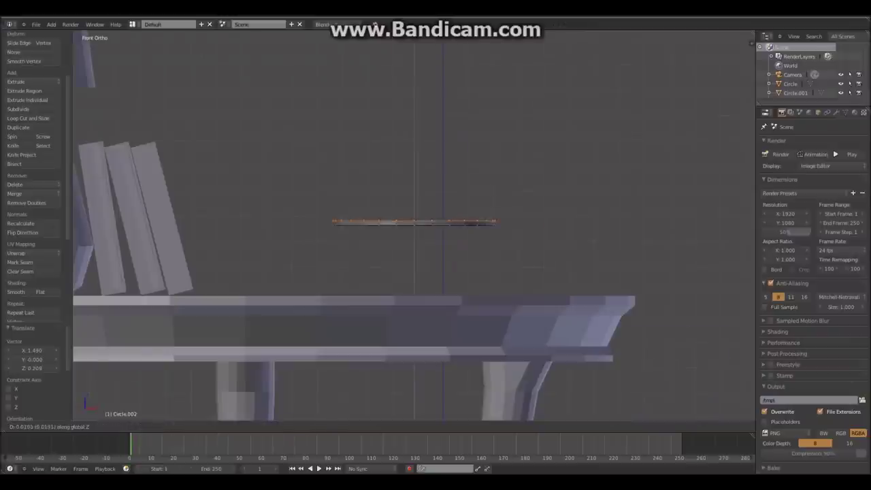
- Extrude the ring upward into the bowl wall, then widen and raise the top rim
click(619, 304)
key(e)
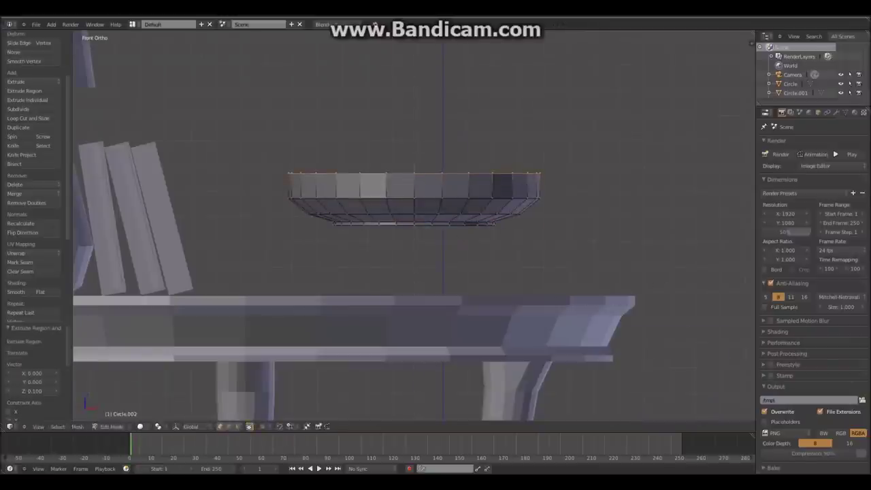
click(693, 263)
key(s)
key(Return)
key(z)
click(649, 207)
key(g)
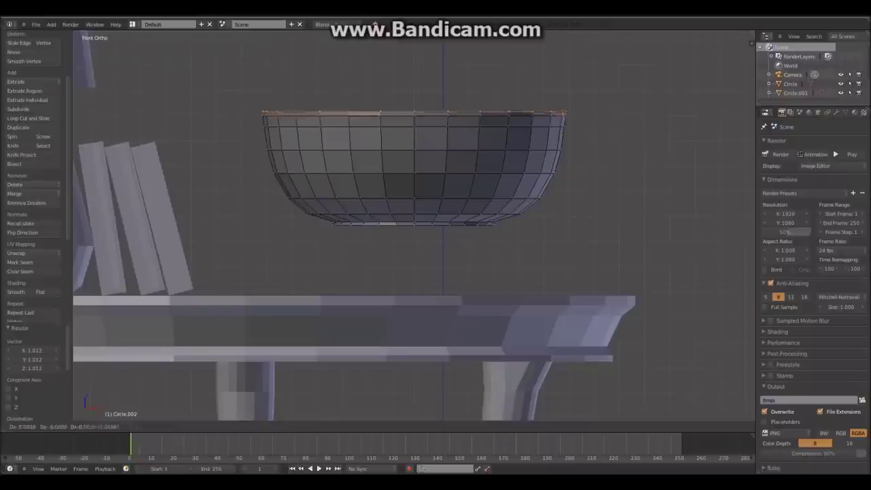
key(KP_8)
key(s)
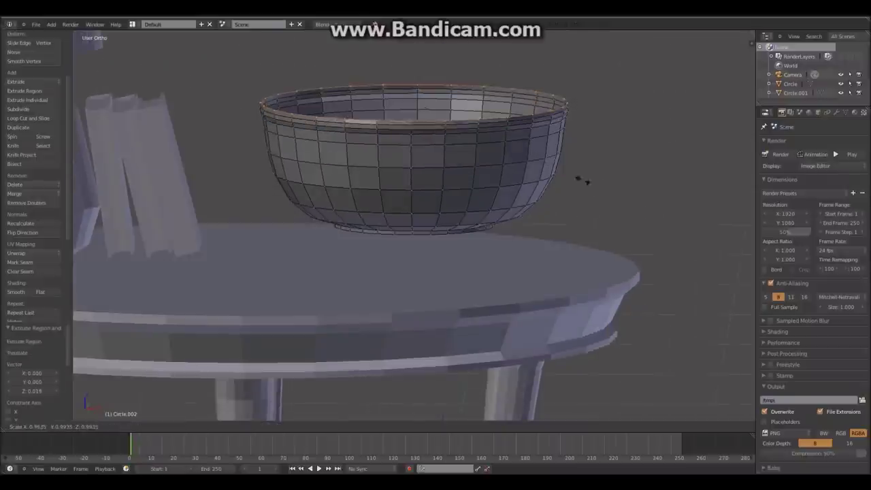
key(s)
key(Return)
key(KP_1)
- Extrude and shrink successive rings straight down along Z to form the rounded bottom
key(z)
key(e)
key(z)
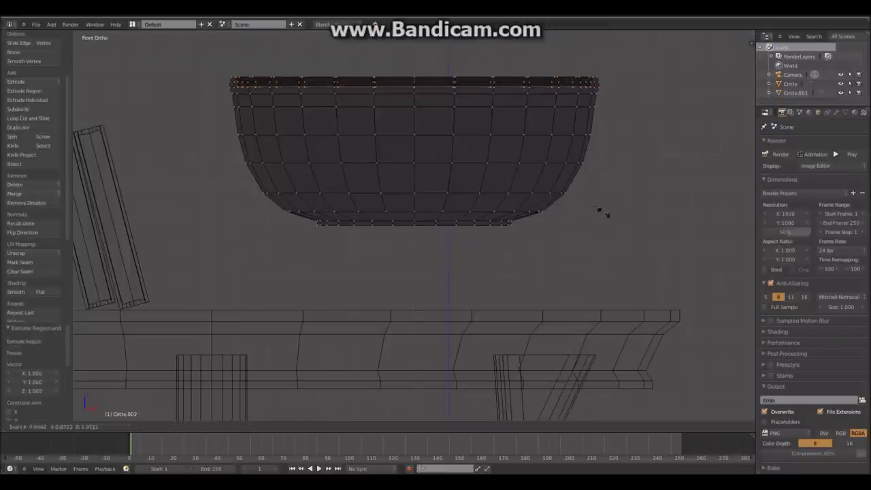
key(z)
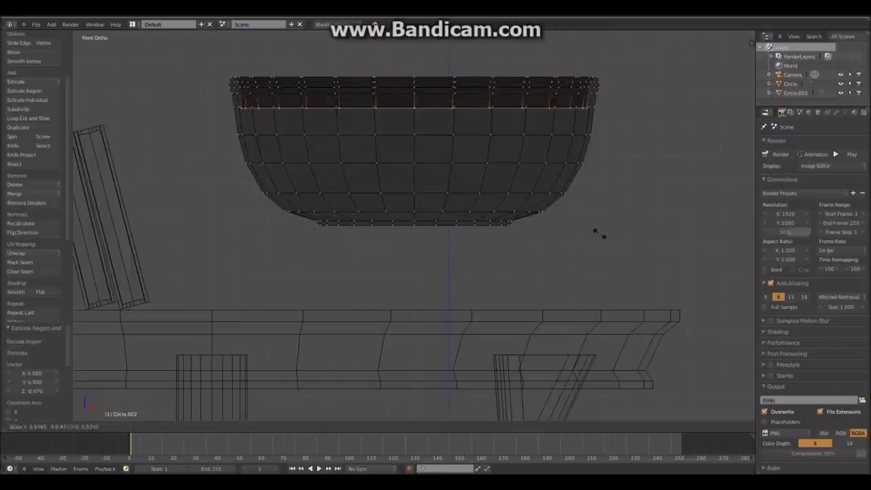
key(Return)
key(e)
key(z)
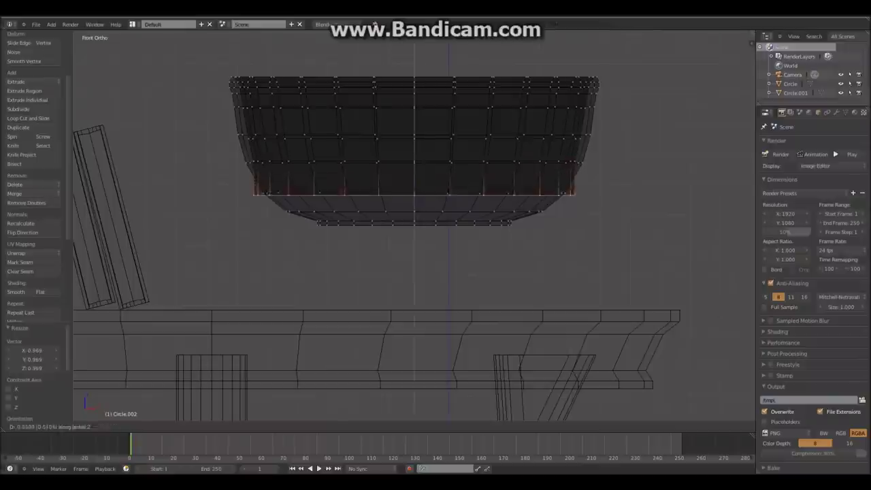
key(Return)
key(e)
key(z)
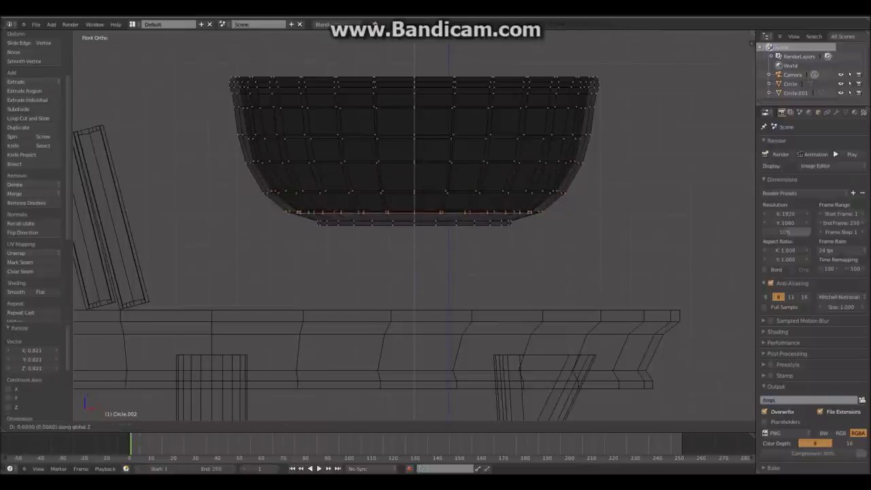
- Switch to solid shading and lower the bowl vertically toward the tabletop
key(a)
key(z)
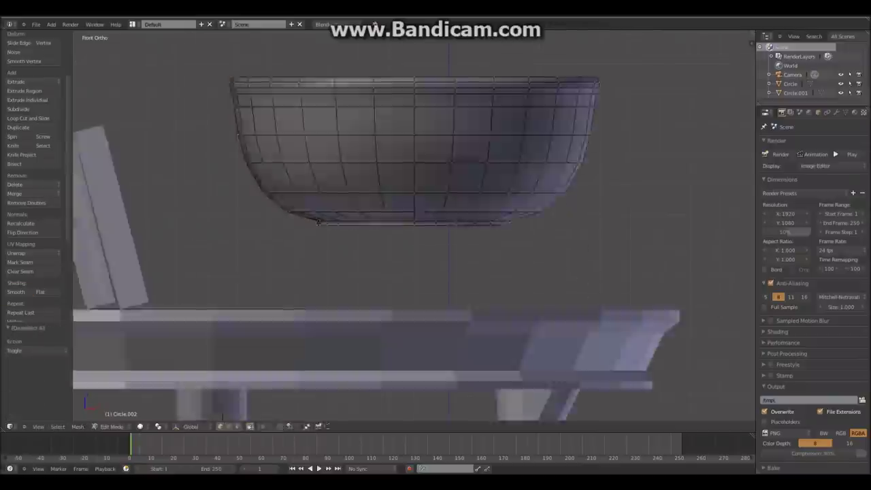
middle_drag(286, 225, 233, 243)
key(KP_1)
key(g)
key(z)
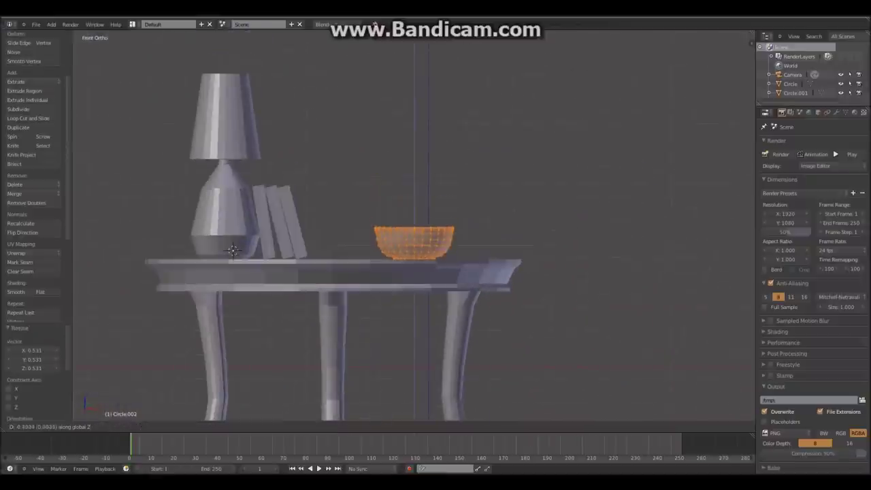
key(Return)
mouse_move(170, 245)
middle_down()
mouse_move(243, 203)
mouse_move(245, 225)
middle_up()
- Move the whole bowl vertically until it drops onto the tabletop
key(g)
key(Return)
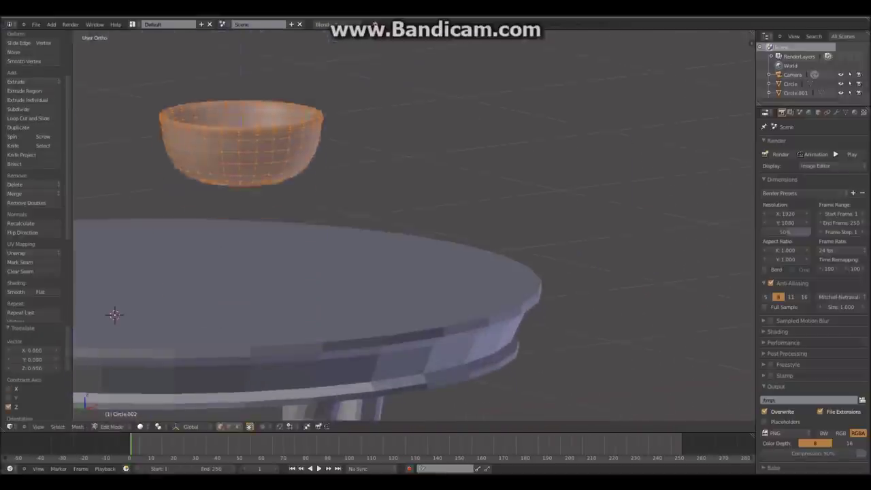
scroll(306, 204, up, 4)
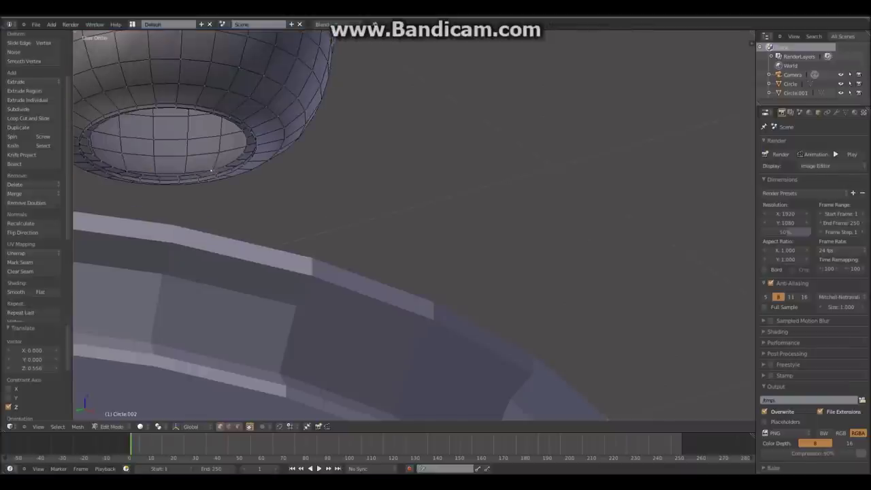
key(a)
scroll(408, 225, down, 5)
key(KP_1)
key(g)
key(z)
key(Return)
- Slide the bowl along X to its spot on the table beside the books
middle_drag(250, 326, 278, 217)
key(g)
key(x)
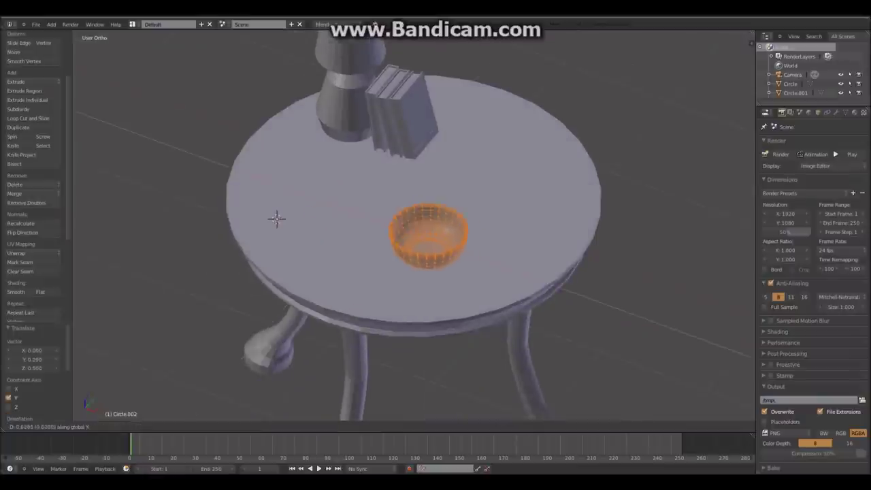
key(Return)
key(KP_1)
middle_drag(612, 284, 585, 259)
- Check the arrangement with an F12 camera render, then deselect the bowl and select the lamp
key(F12)
key(Escape)
key(a)
middle_drag(427, 245, 427, 222)
scroll(426, 222, down, 2)
scroll(427, 223, up, 4)
right_click(321, 163)
- View the lamp from the back in wireframe and box-select the lamp base's vertices
key(z)
key(ctrl+KP_1)
key(Tab)
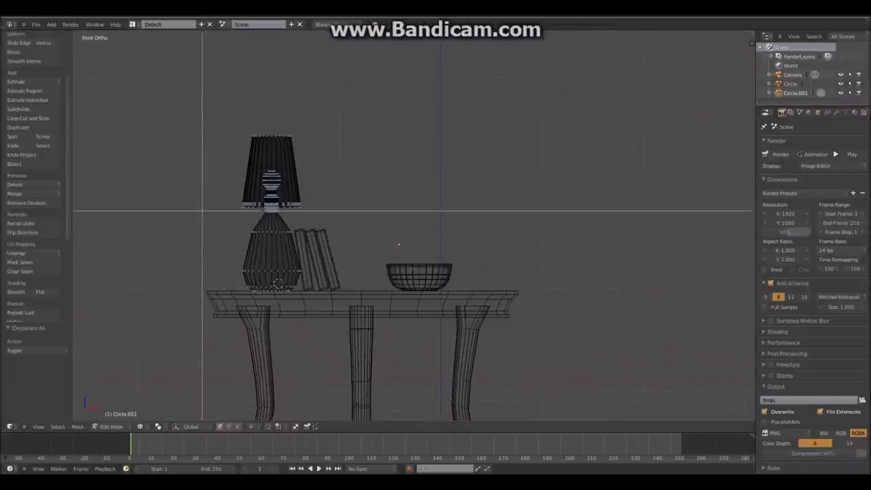
drag(206, 219, 307, 296)
key(z)
middle_drag(399, 244, 414, 236)
key(Tab)
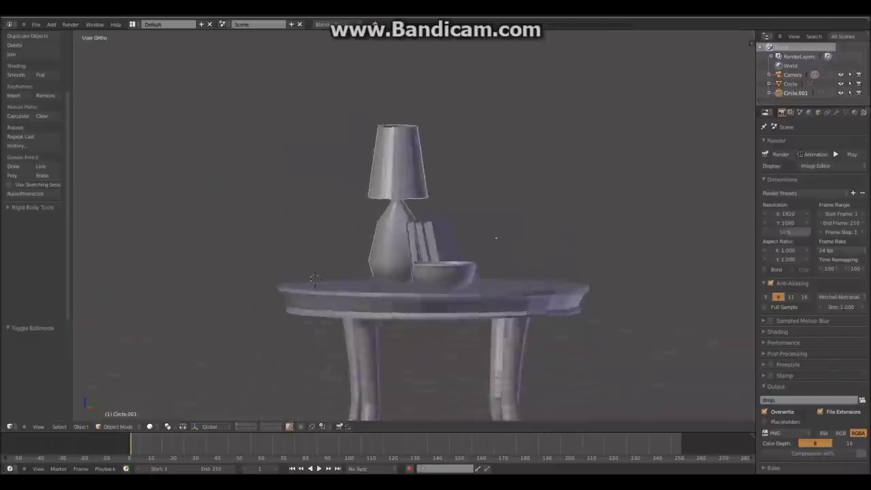
- Re-enter lamp editing and box-select the lamp shade from the front view
key(Tab)
key(Tab)
key(Tab)
scroll(414, 238, up, 2)
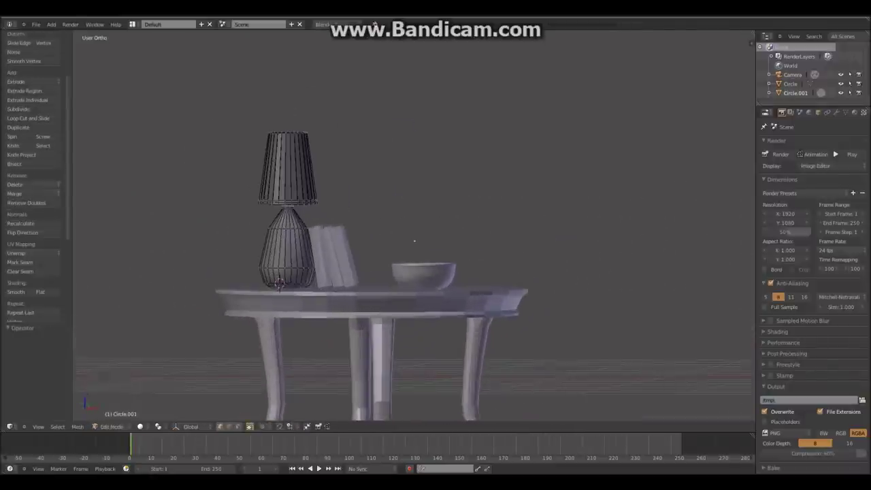
key(a)
key(KP_1)
key(a)
key(b)
drag(207, 110, 378, 213)
- Frame the selected shade, orbit to look up into it, then return to Object Mode
mouse_move(398, 244)
middle_down()
mouse_move(292, 243)
mouse_move(400, 176)
middle_up()
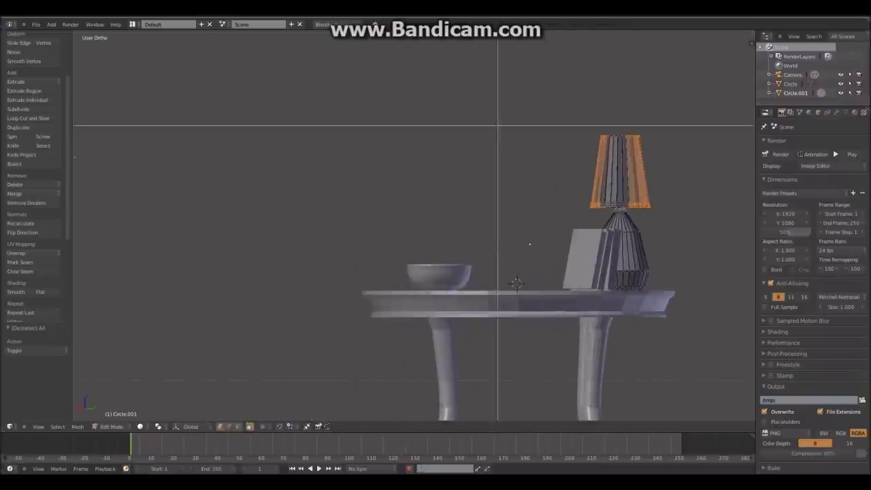
middle_drag(401, 176, 245, 249)
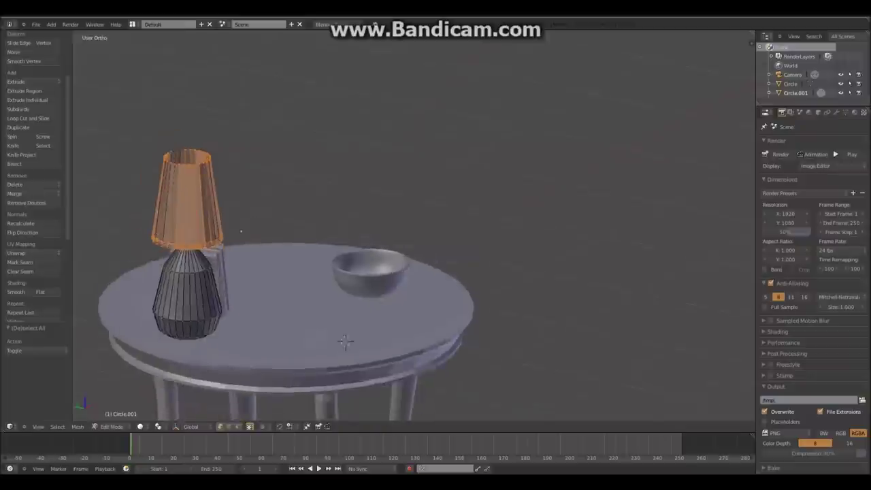
key(z)
key(z)
key(KP_Decimal)
mouse_move(245, 249)
middle_down()
mouse_move(443, 176)
mouse_move(425, 168)
mouse_move(561, 322)
middle_up()
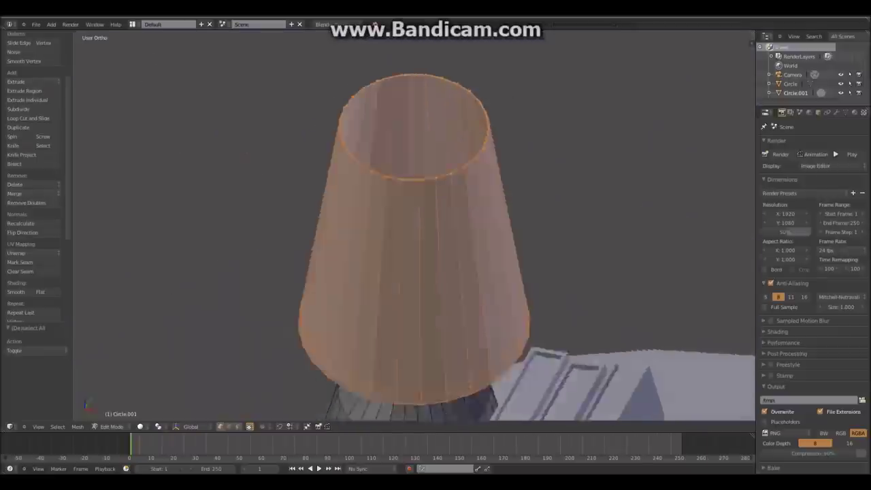
key(Tab)
scroll(560, 322, down, 3)
scroll(560, 323, down, 3)
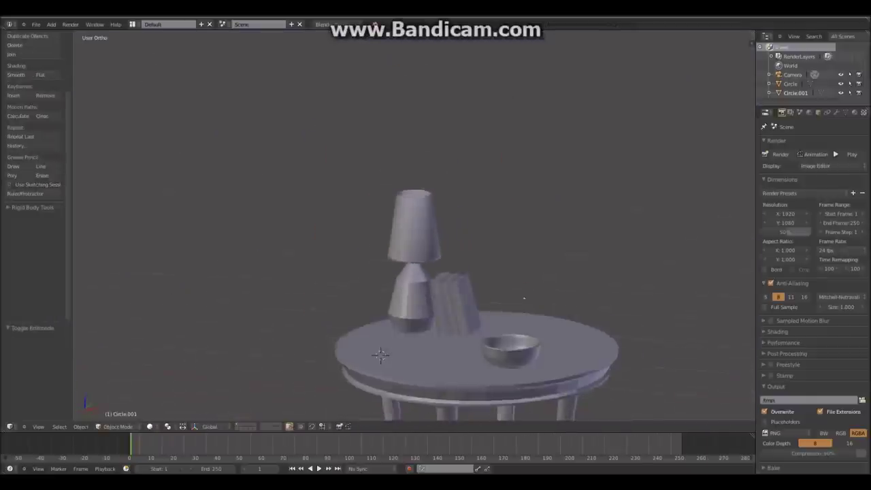
- Zoom into the table legs in edit mode, then return to solid shading
key(Tab)
key(KP_1)
key(a)
key(a)
key(shift+b)
drag(263, 171, 684, 347)
- Select the table legs and box-select the tabletop in wireframe edit mode
key(a)
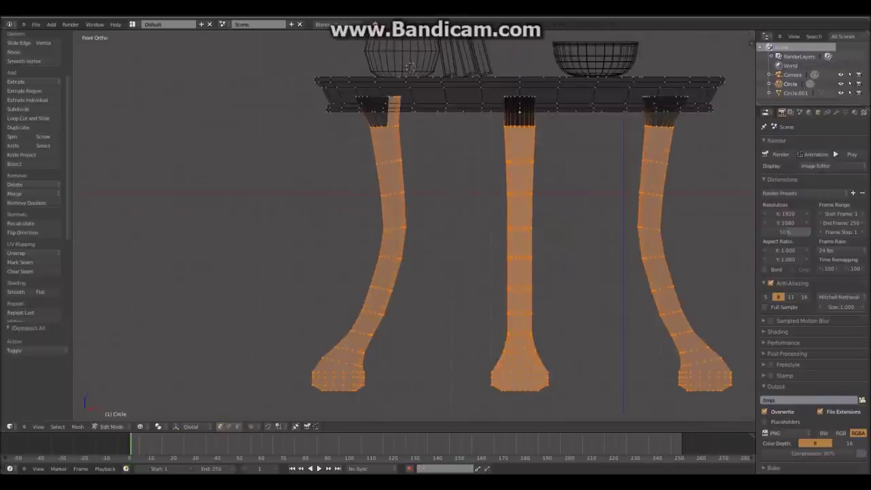
scroll(466, 224, down, 3)
key(Tab)
key(z)
key(KP_1)
key(Tab)
key(z)
key(a)
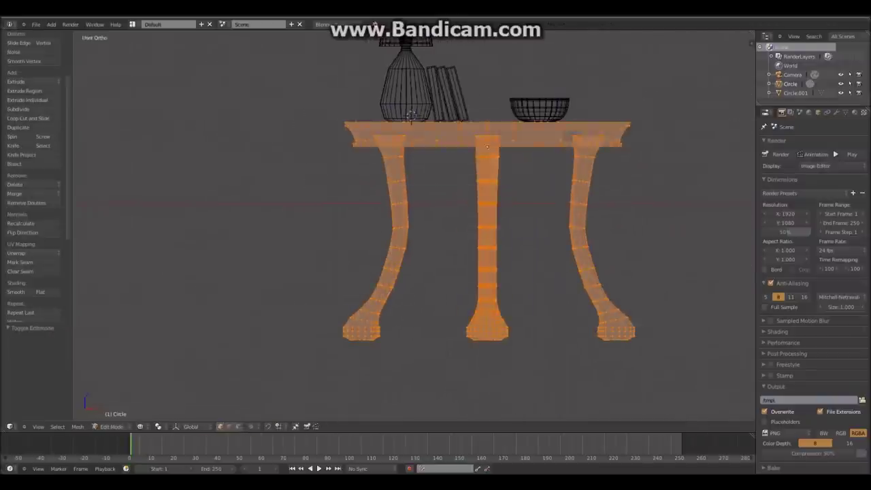
middle_drag(411, 148, 398, 136)
key(a)
key(KP_1)
key(b)
drag(302, 102, 711, 119)
middle_drag(711, 119, 680, 81)
- Return to object mode in solid shading and render a preview with F12
key(Tab)
key(z)
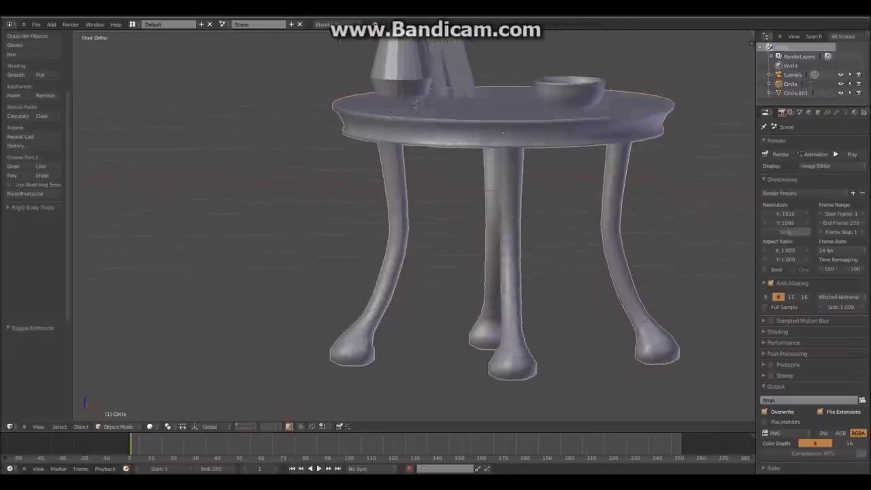
key(F12)
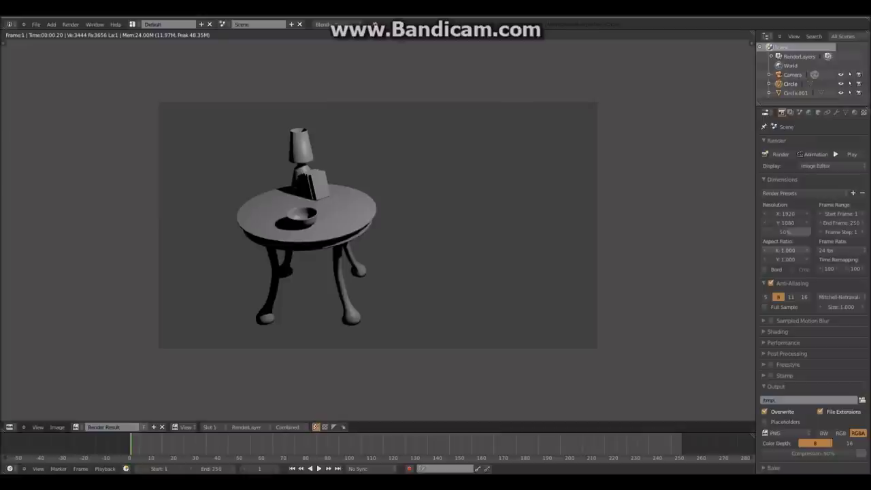
- Close the render and tilt the view higher so the scene camera is visible
key(Escape)
middle_drag(449, 225, 449, 258)
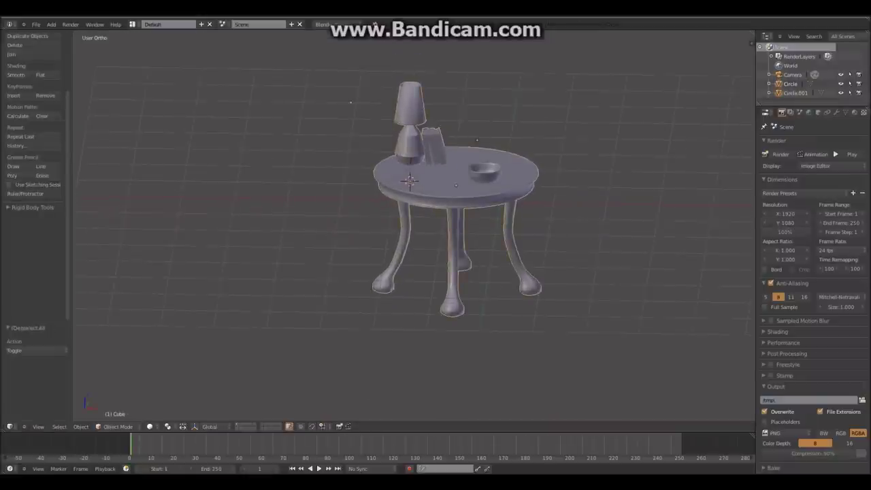
middle_drag(449, 224, 449, 197)
scroll(449, 225, up, 4)
scroll(449, 225, down, 4)
scroll(488, 124, down, 4)
middle_drag(488, 124, 548, 85)
- Turn the table setup about 42° around Z and reposition it
key(g)
key(z)
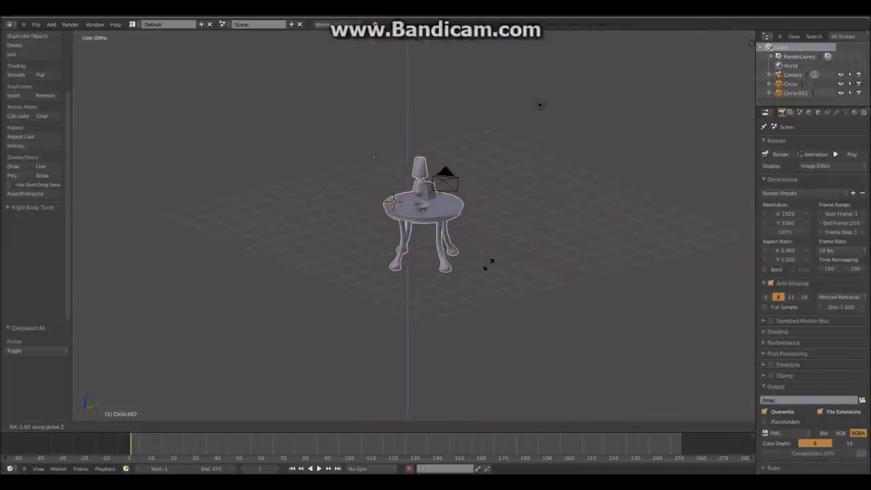
click(618, 190)
key(g)
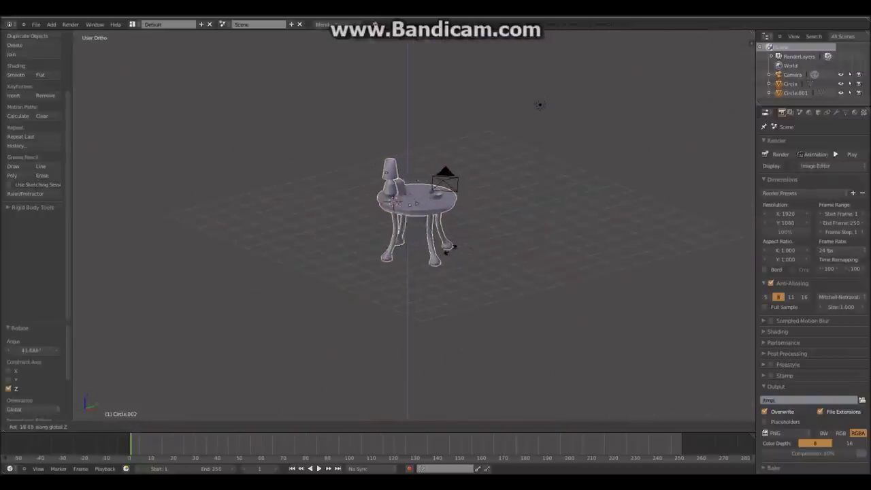
click(445, 269)
- Through the camera view, scale the setup to fill the frame and render with F12
key(KP_0)
key(s)
click(454, 273)
key(F12)
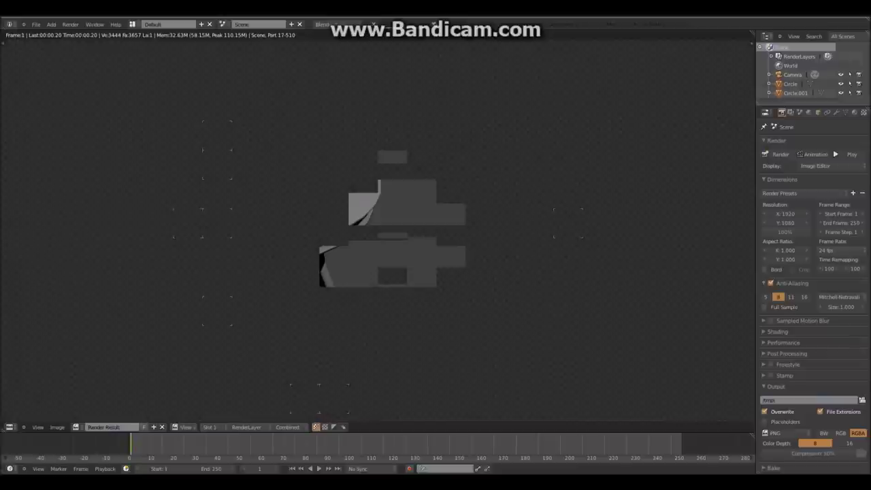